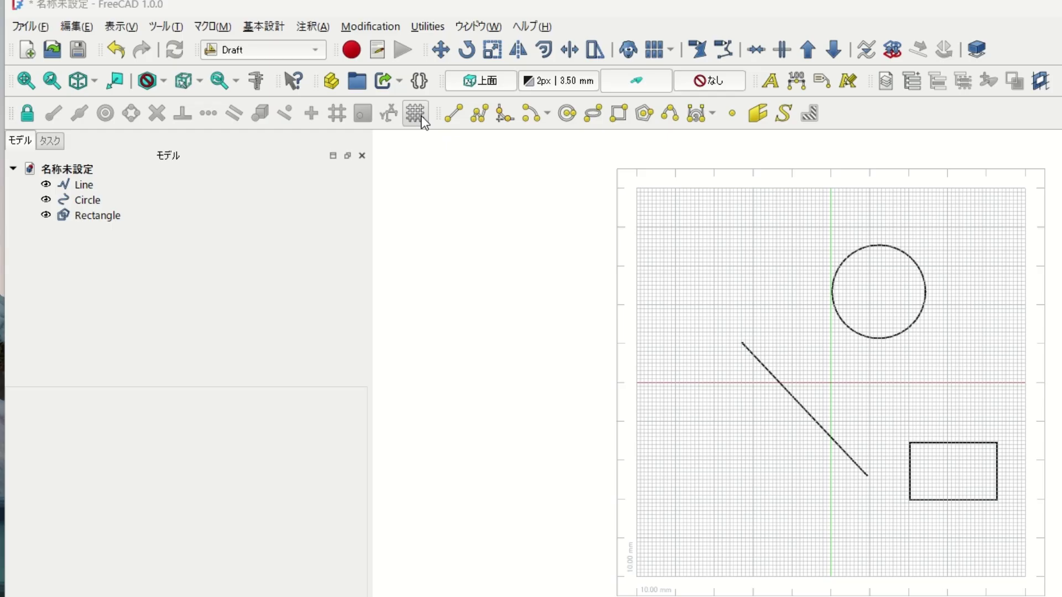
Step: Turn on Snap Lock and the Endpoint snap mode
click(420, 115)
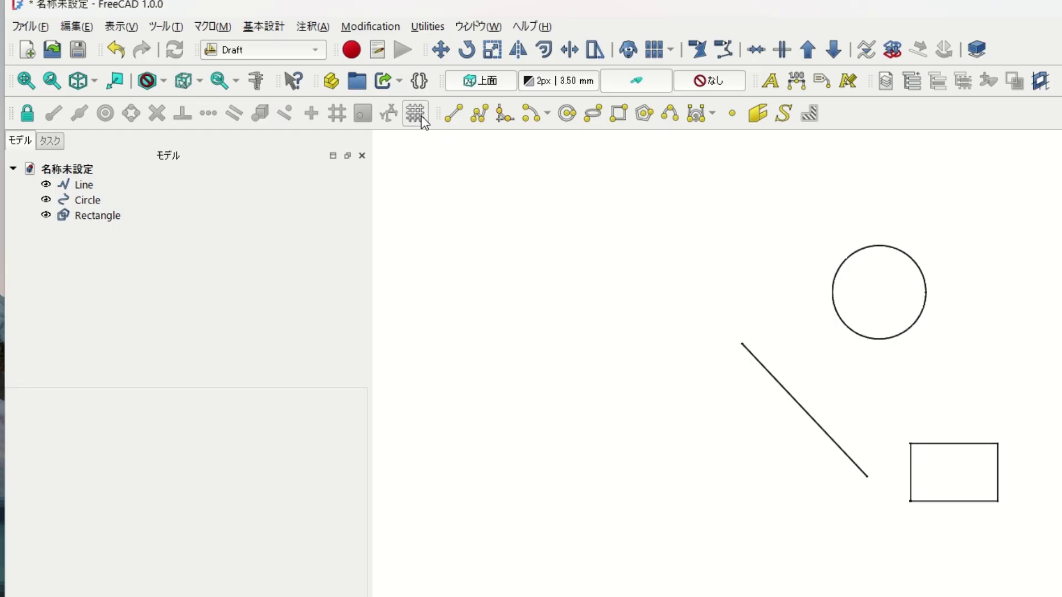
click(420, 115)
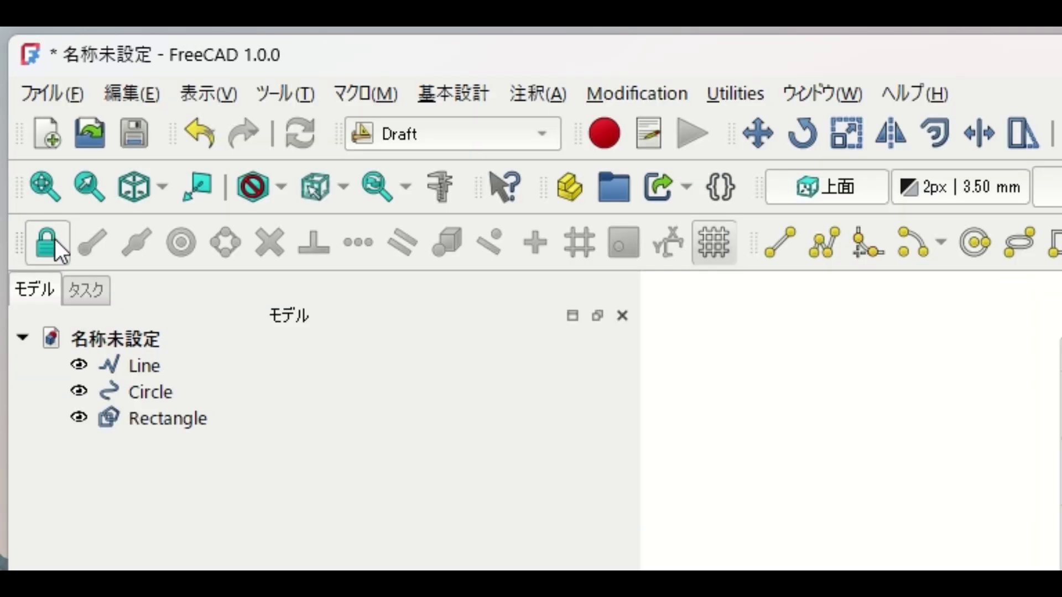
click(48, 242)
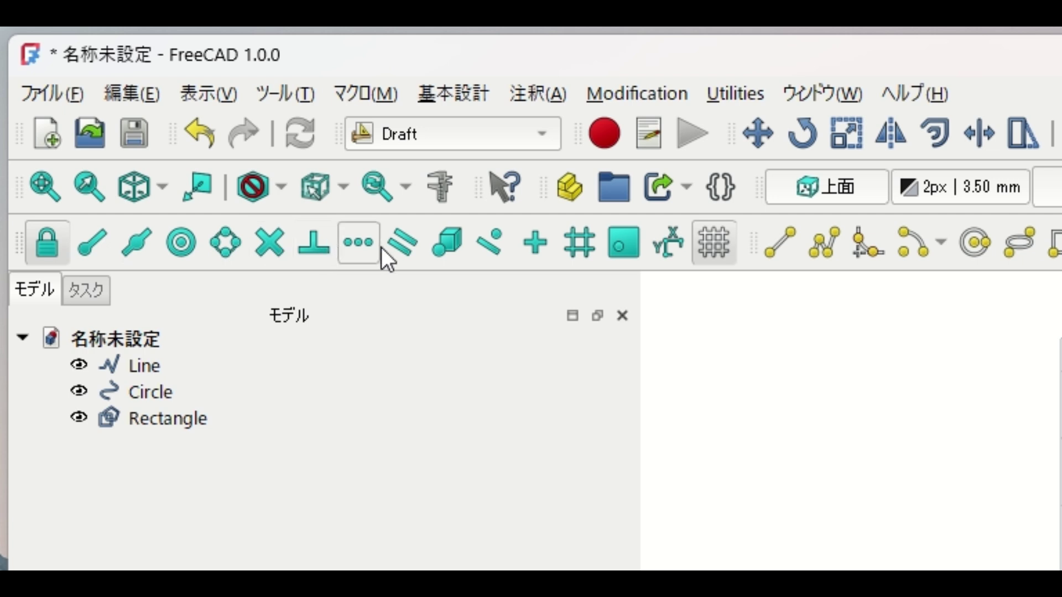
key(Down)
key(Down)
key(Down)
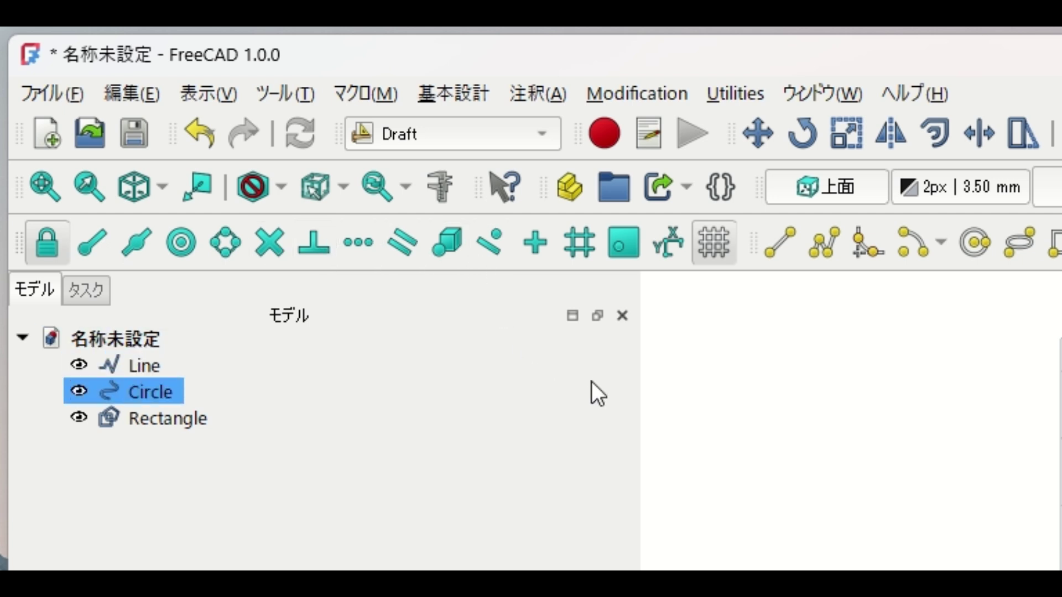
key(Up)
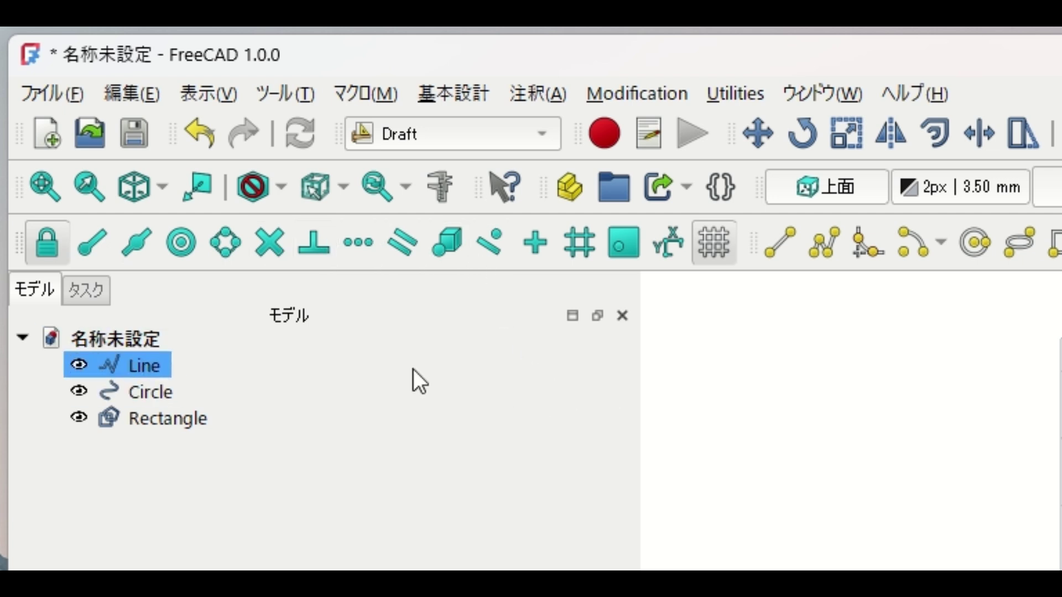
click(469, 353)
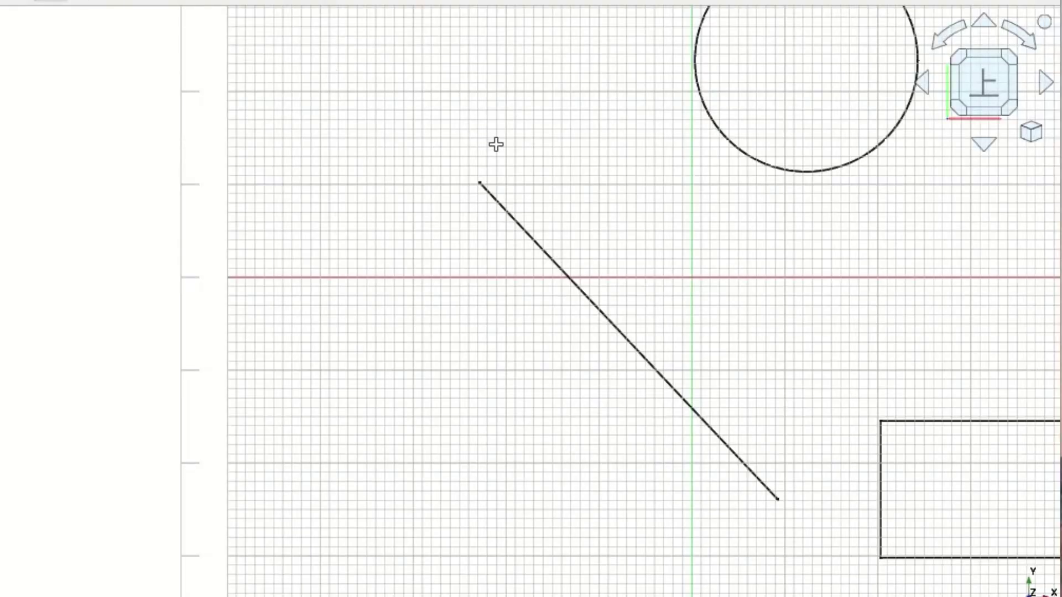
Step: Draw two lines starting from the diagonal line's upper and lower endpoints
click(481, 174)
click(608, 61)
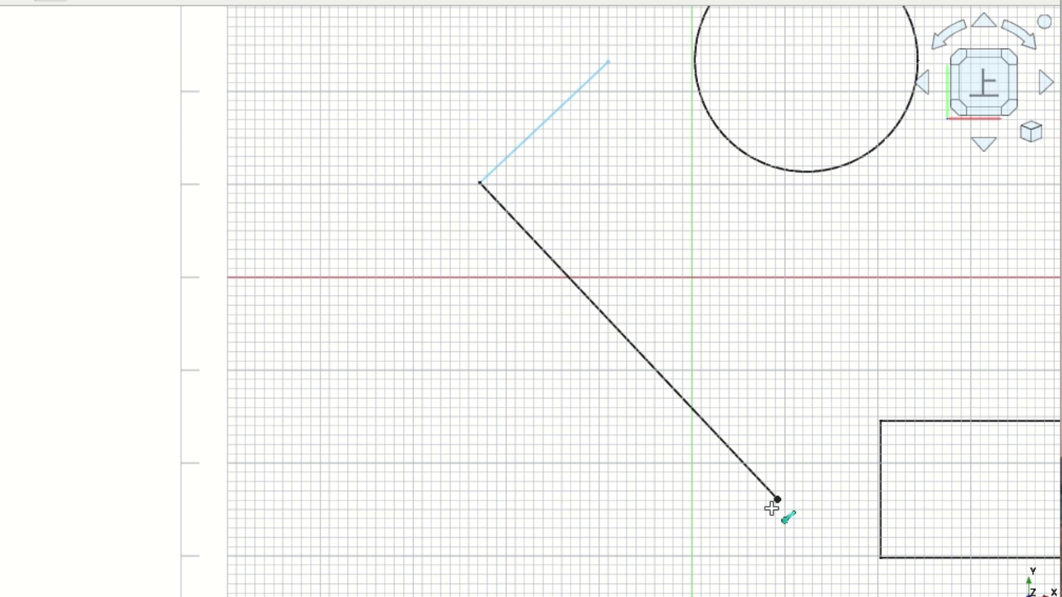
click(772, 508)
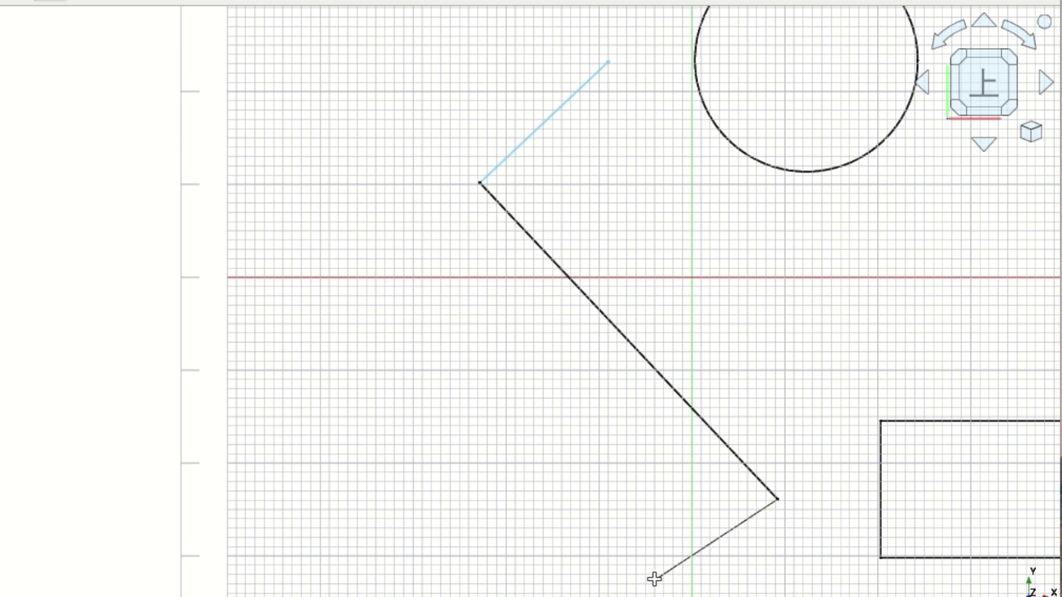
click(468, 580)
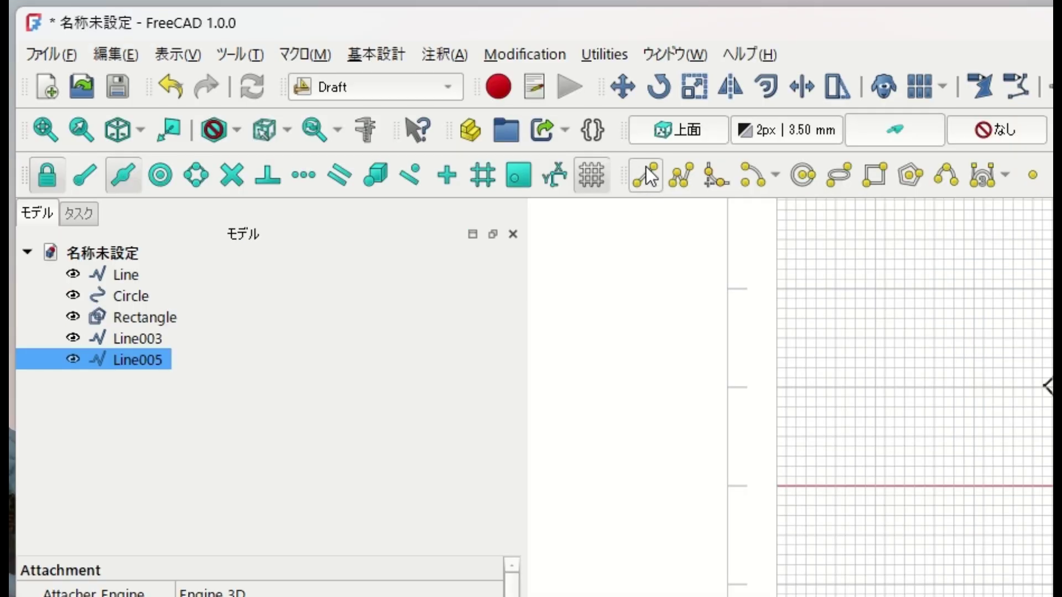
Step: Draw lines from the midpoints of the long diagonal and the upper short line
click(645, 168)
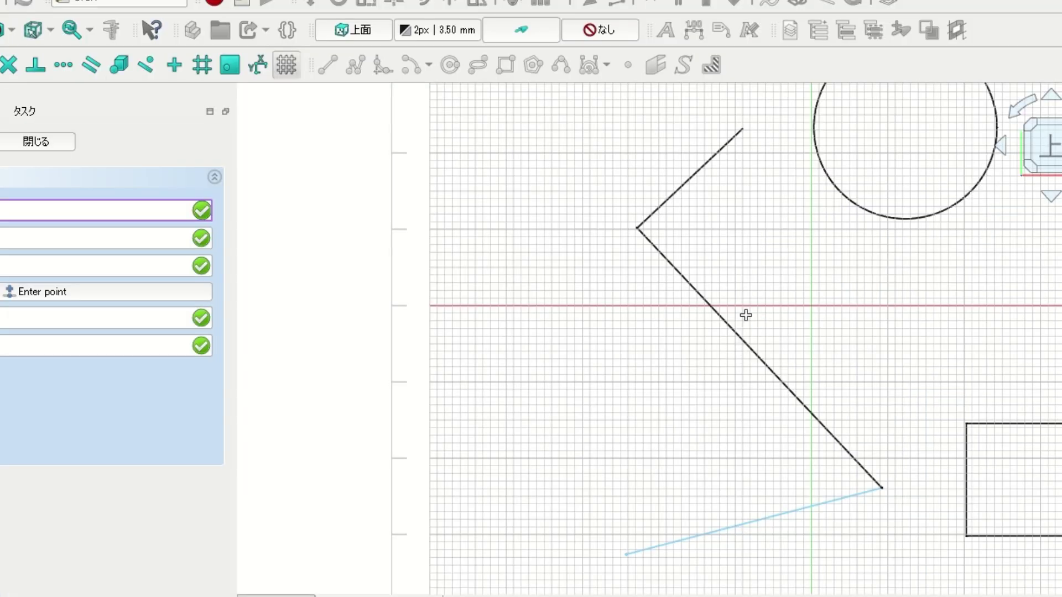
key(ctrl+z)
click(759, 358)
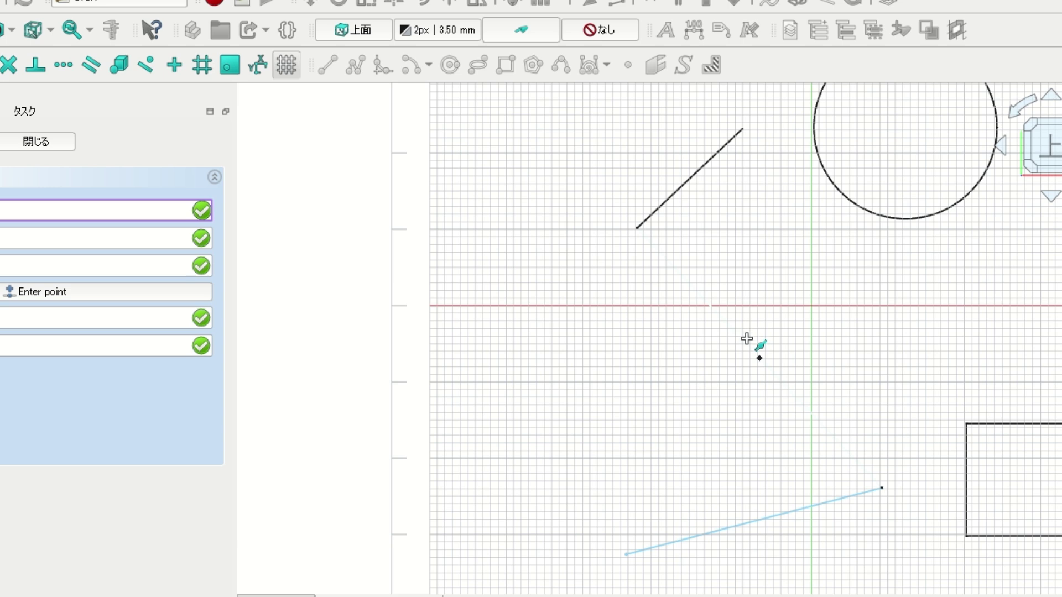
click(547, 417)
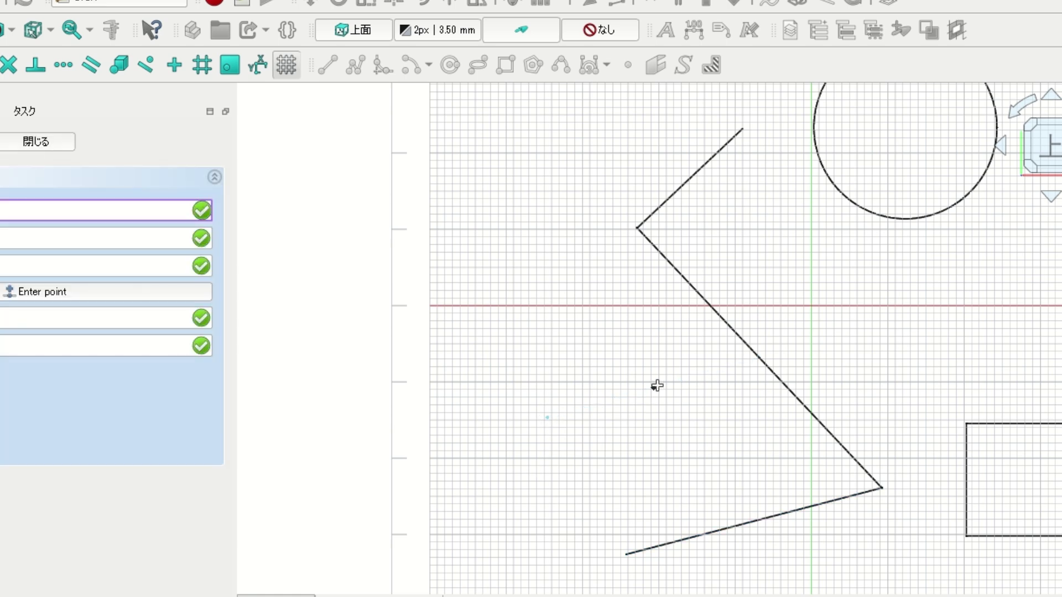
click(690, 178)
click(756, 242)
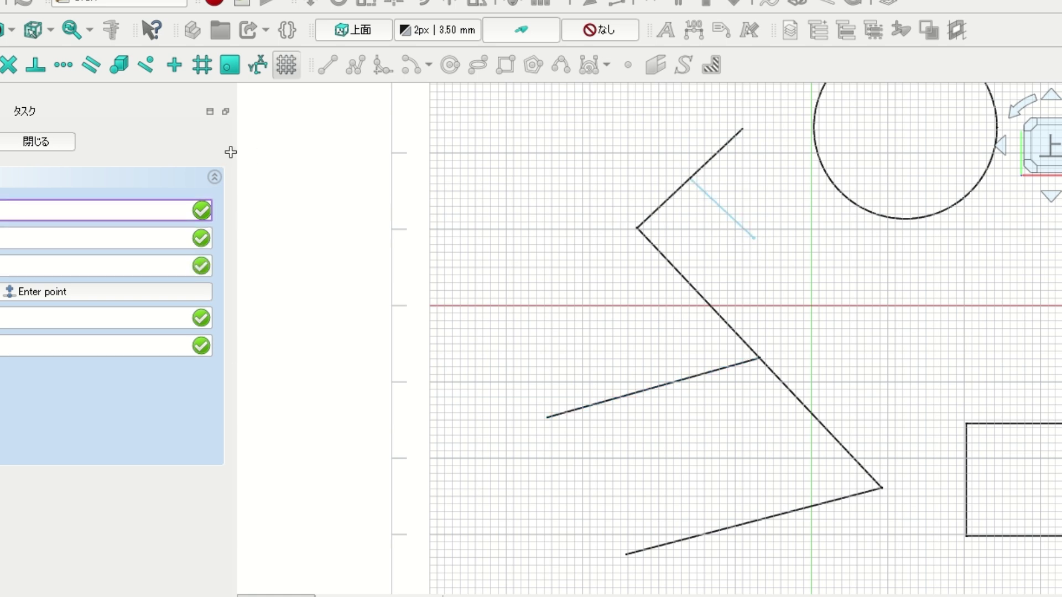
click(50, 141)
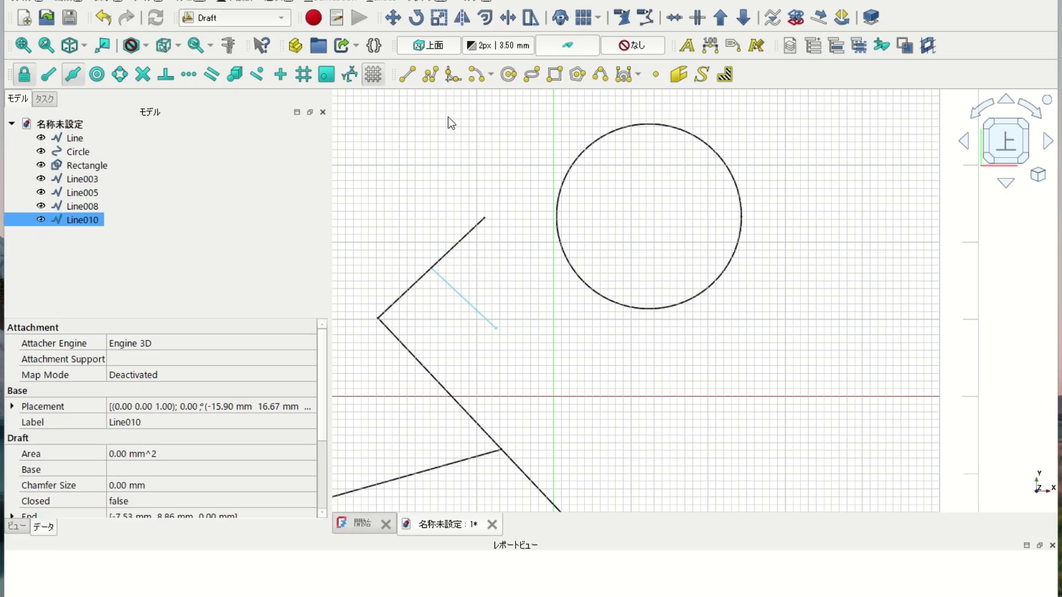
click(406, 77)
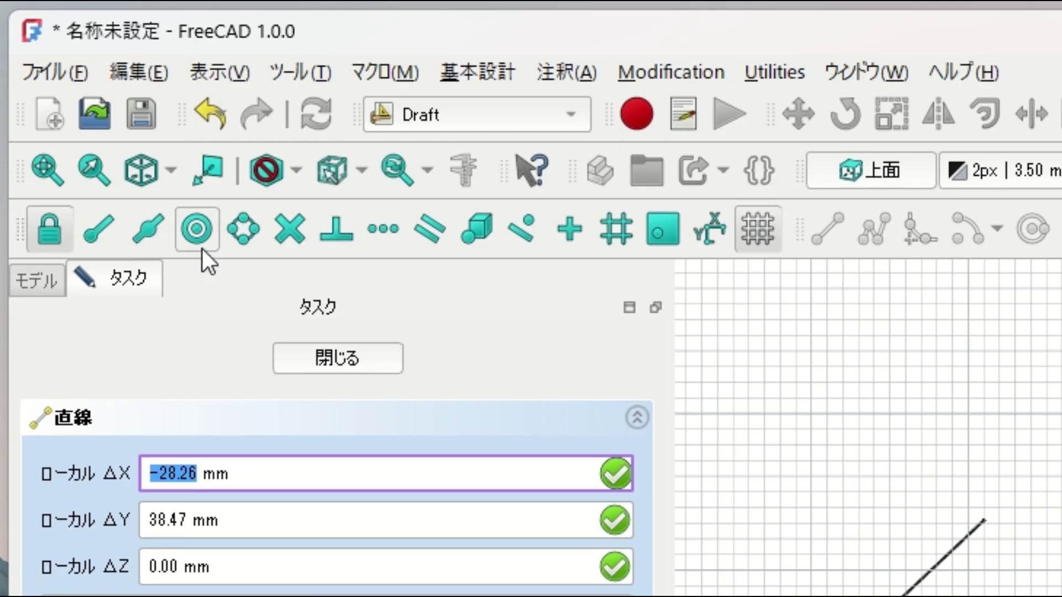
Step: Turn on Center snapping and draw a line out from the circle's centre
click(198, 235)
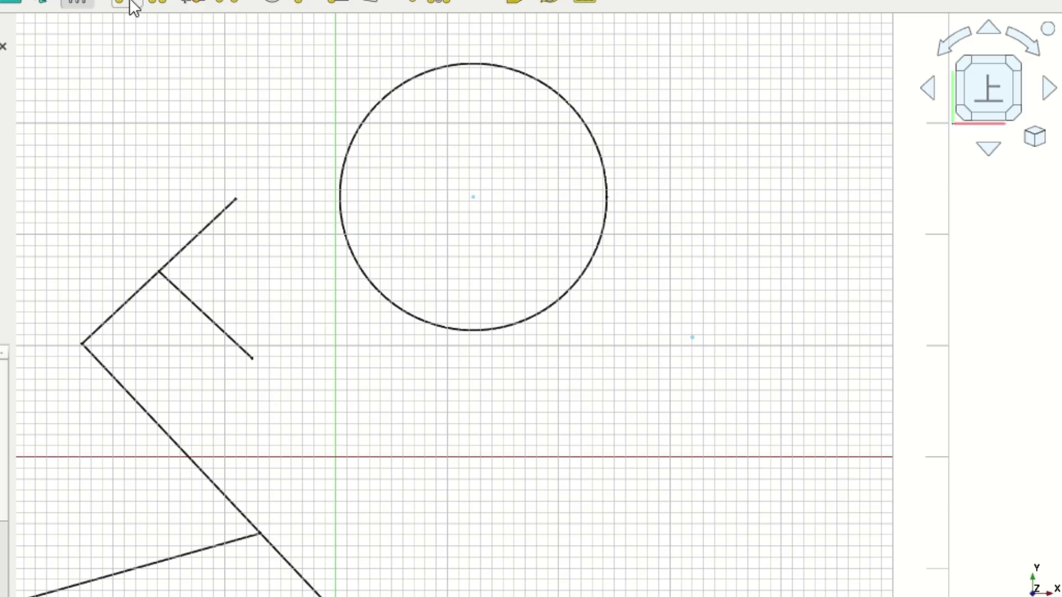
click(474, 197)
click(718, 266)
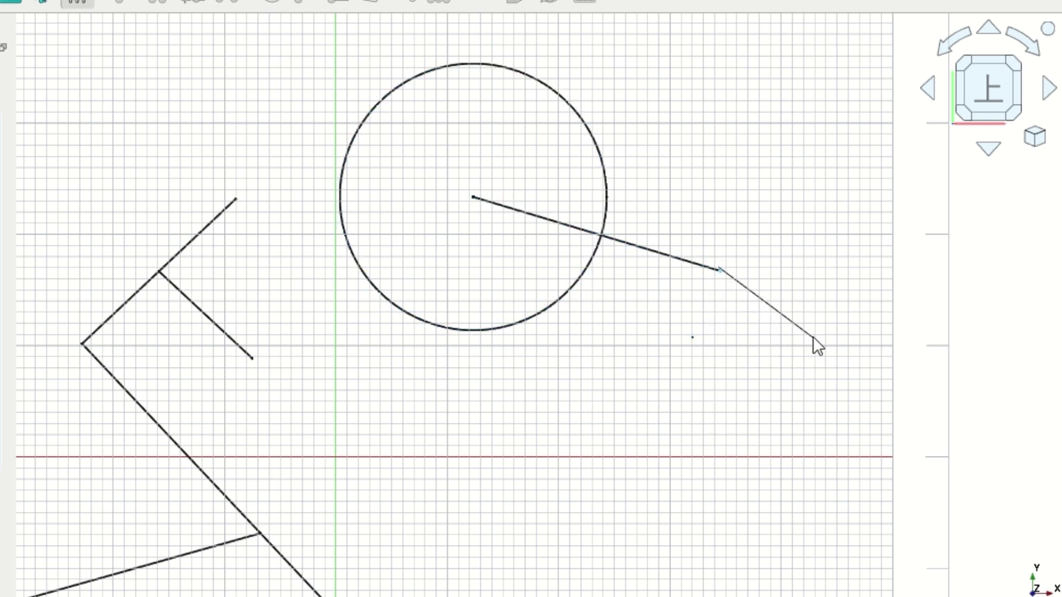
key(Escape)
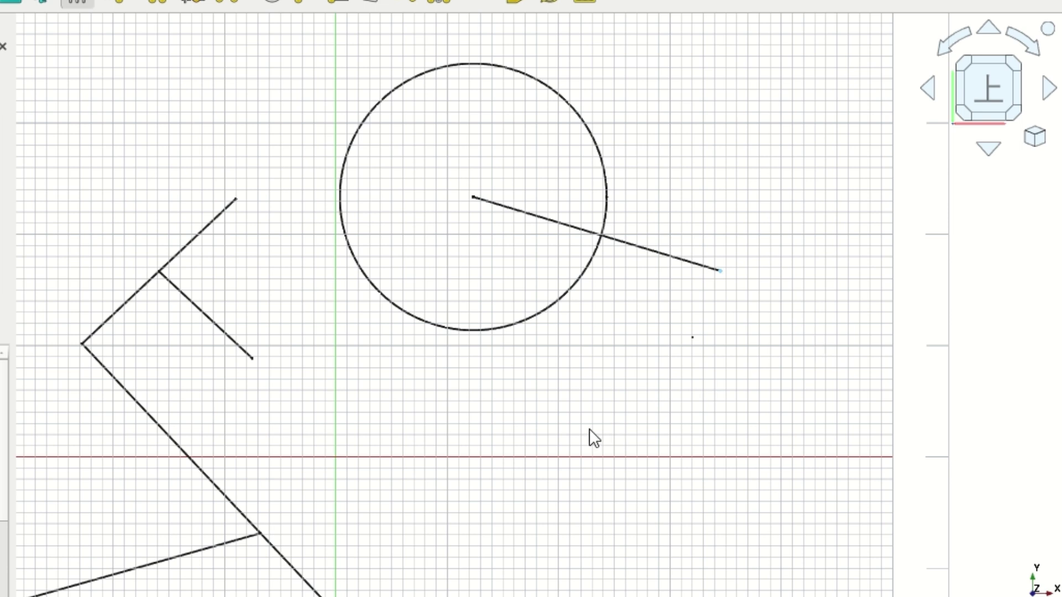
Step: Draw a circle centred on the rectangle and passing through its corners
scroll(589, 431, down, 2)
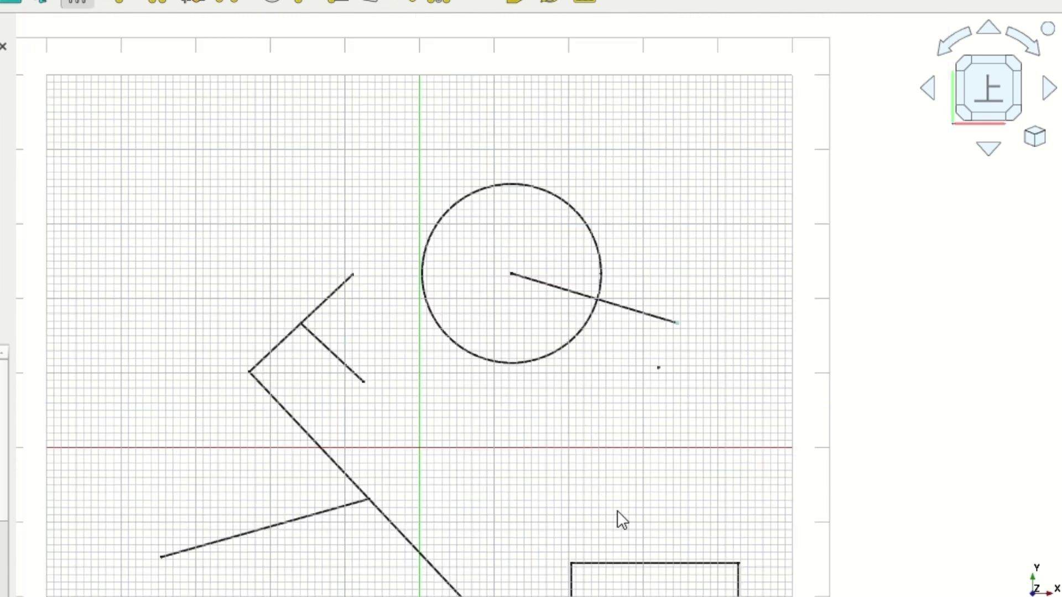
mouse_move(617, 509)
middle_down()
mouse_move(550, 310)
mouse_move(501, 242)
middle_up()
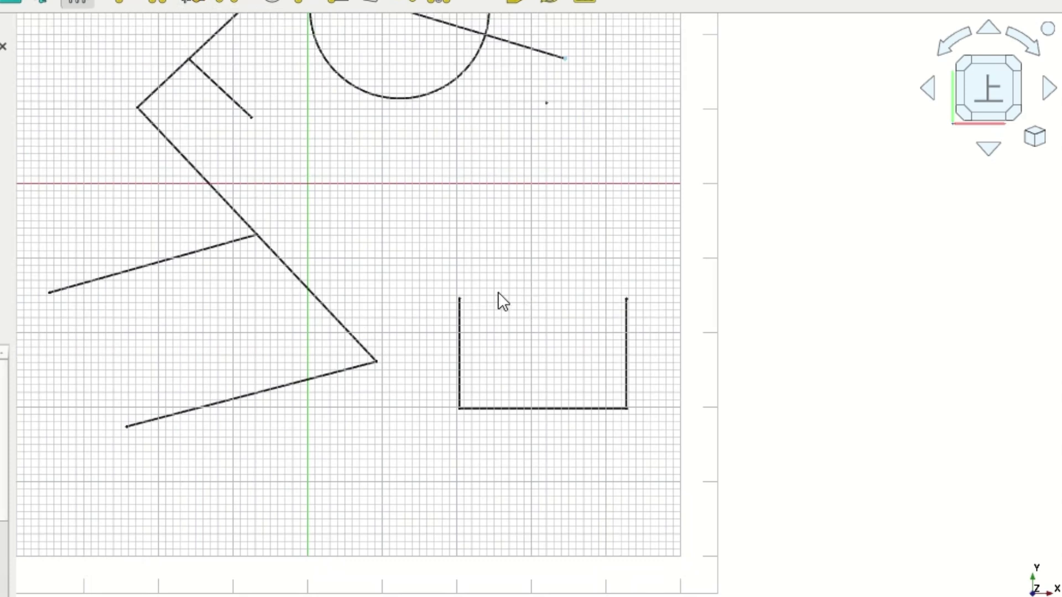
click(274, 7)
click(543, 354)
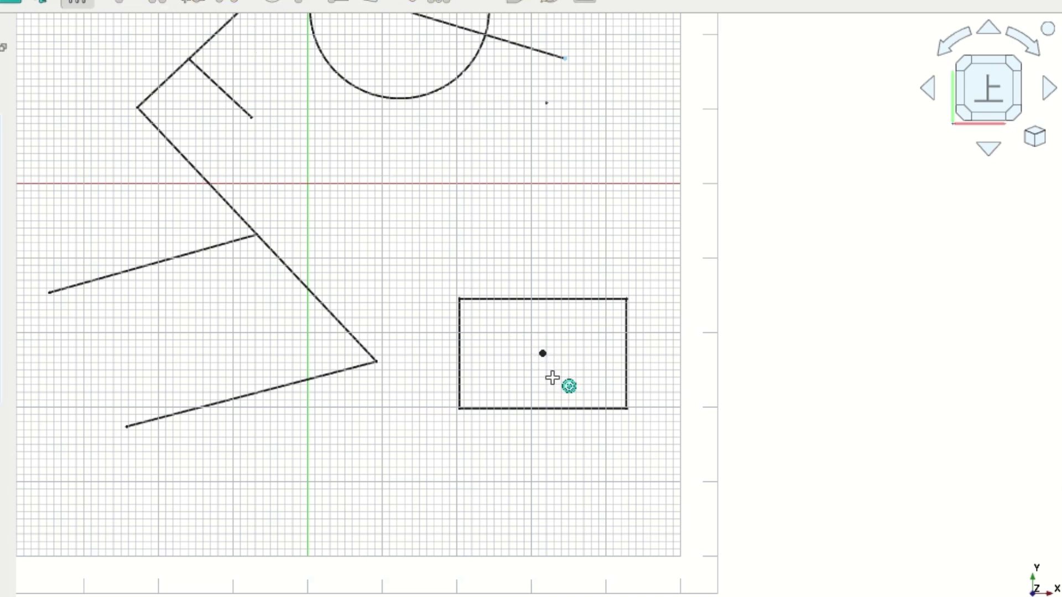
click(586, 436)
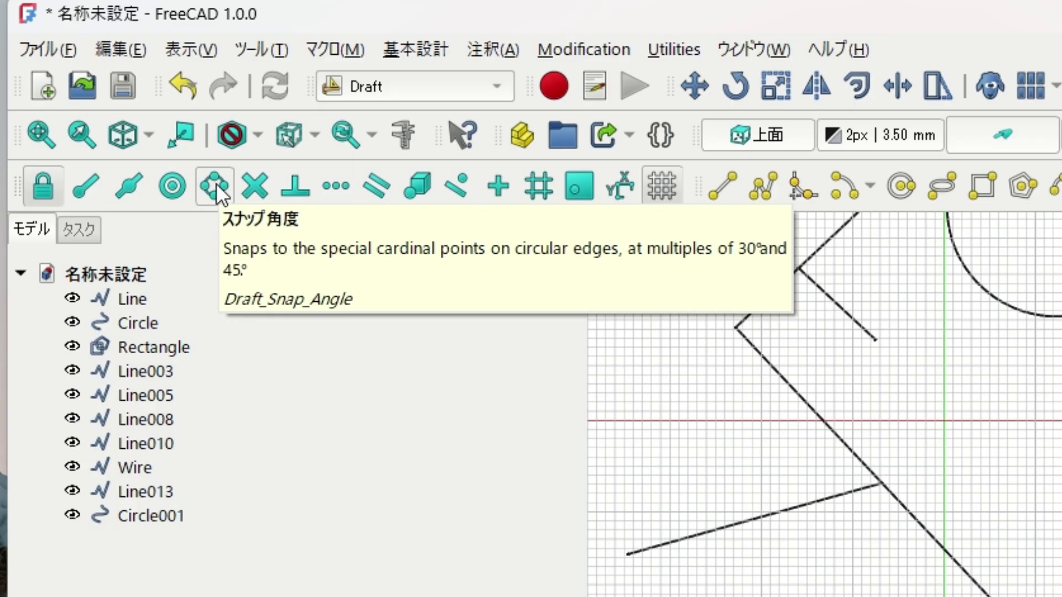
Step: Turn on Angle snapping and delete the rectangle
click(216, 186)
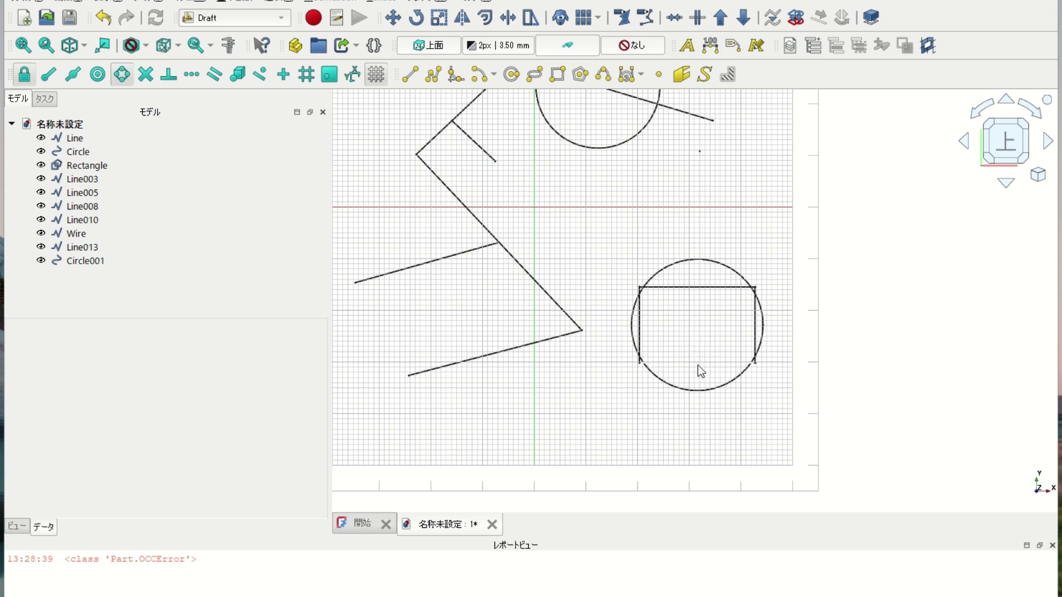
click(695, 360)
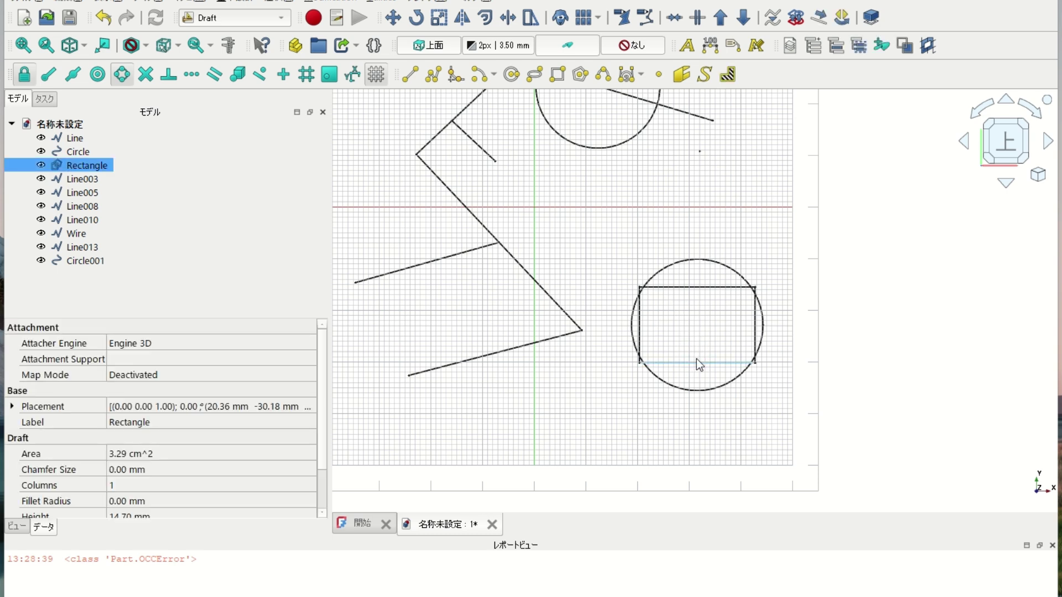
key(Delete)
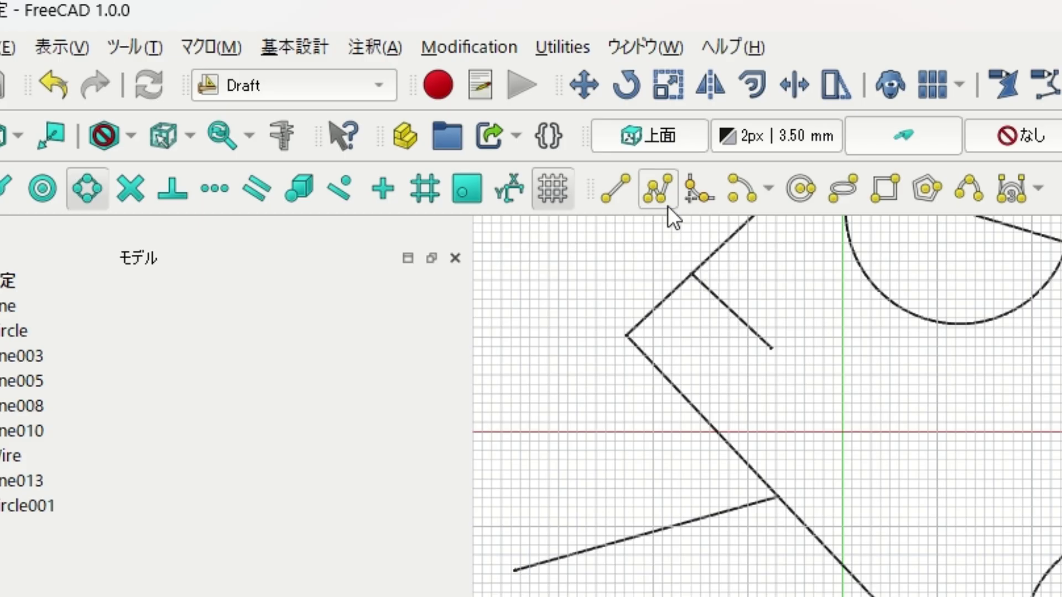
Step: Draw vertical and horizontal lines across the circle between its top/bottom and left/right points
click(611, 187)
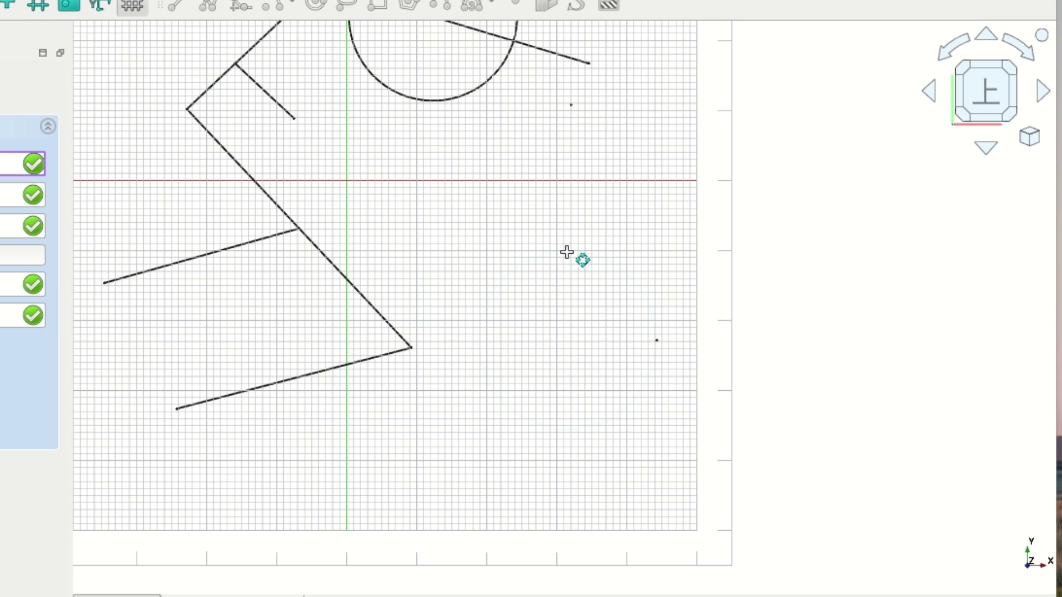
click(566, 252)
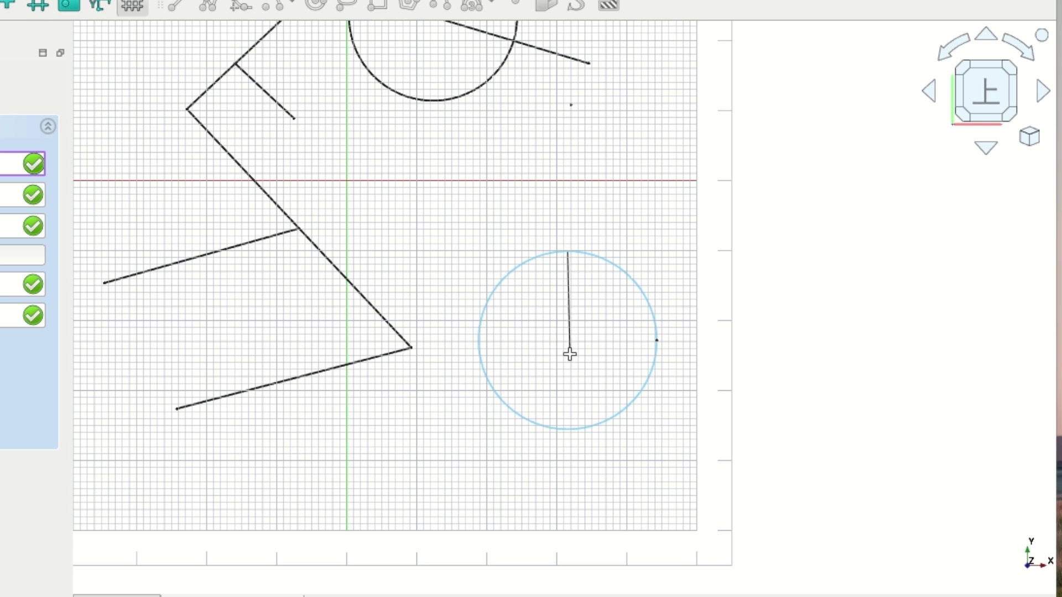
click(578, 416)
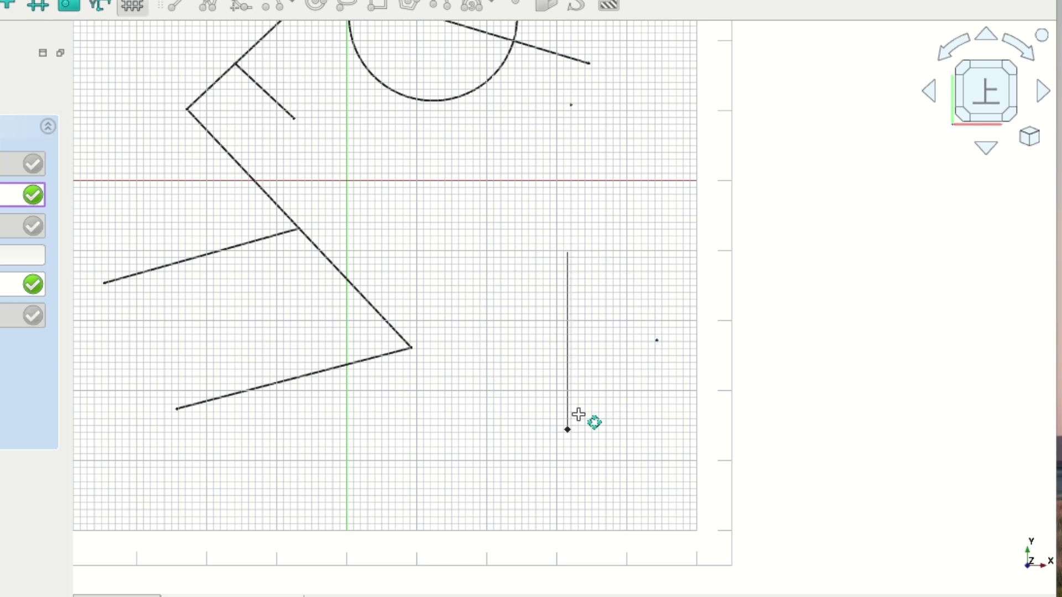
click(577, 415)
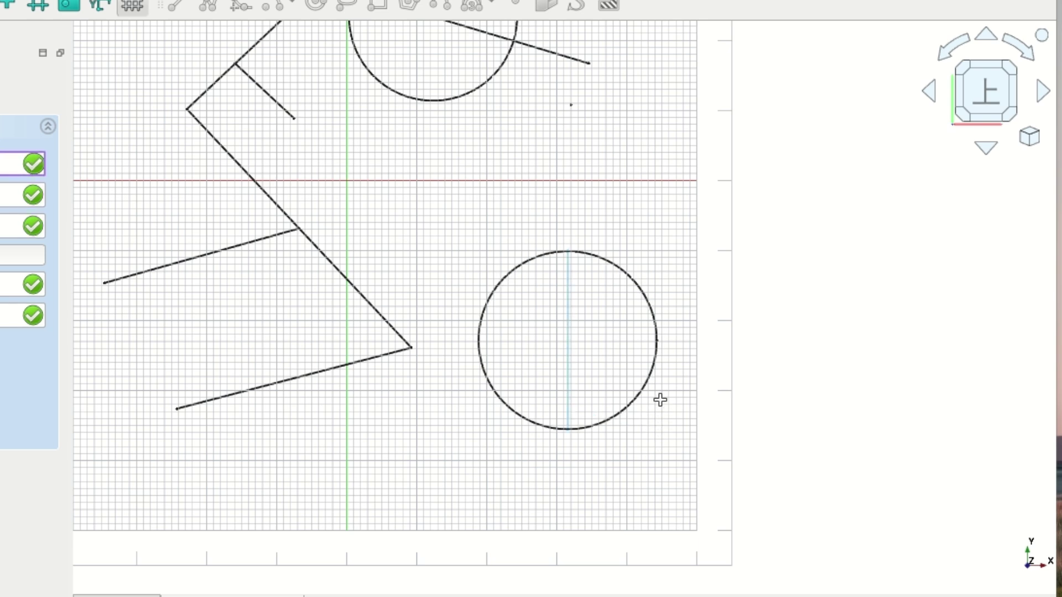
scroll(647, 385, up, 3)
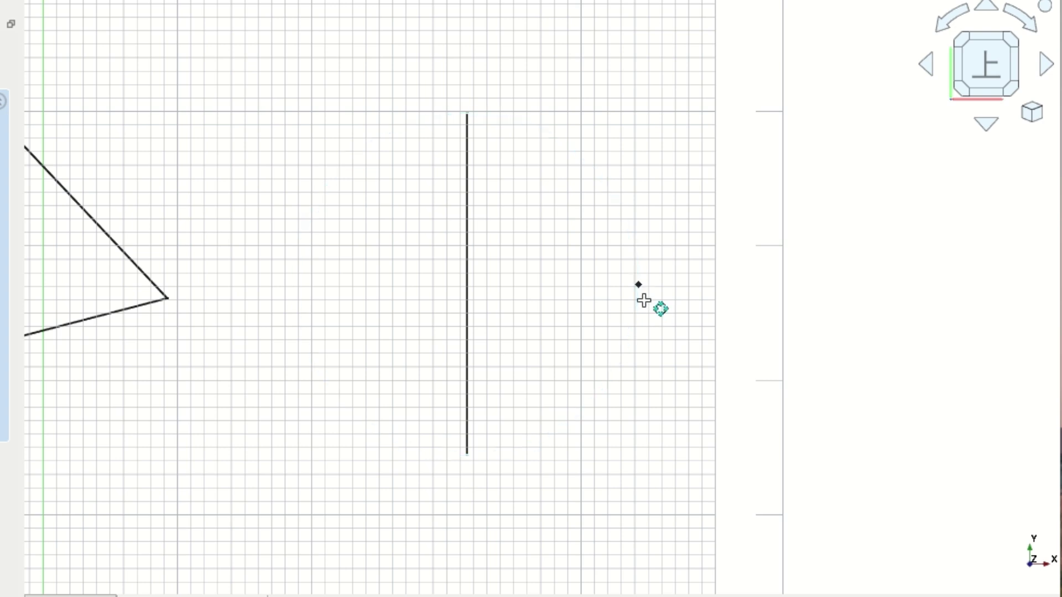
click(637, 285)
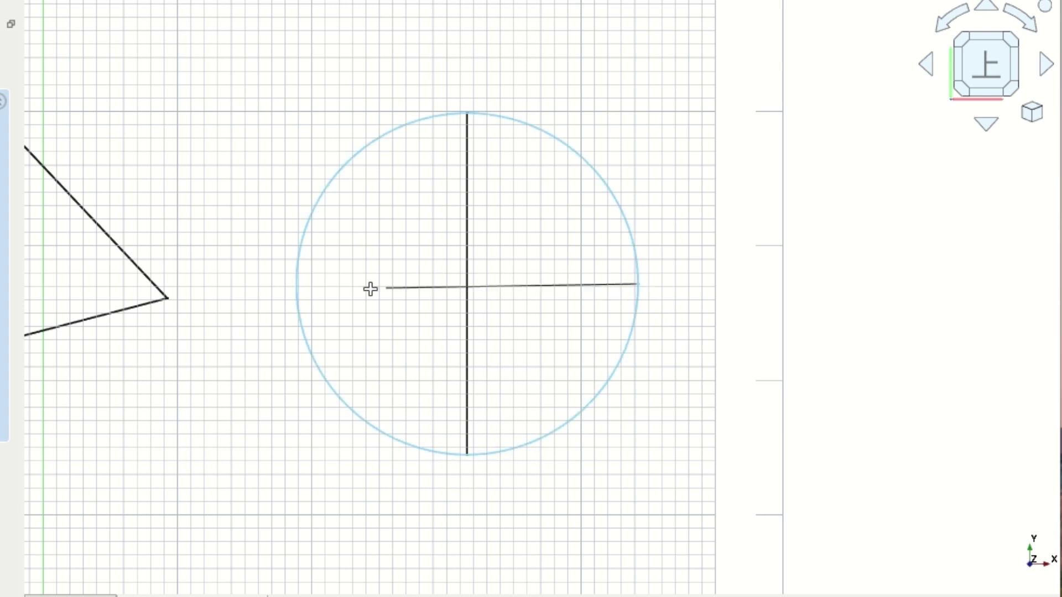
click(296, 285)
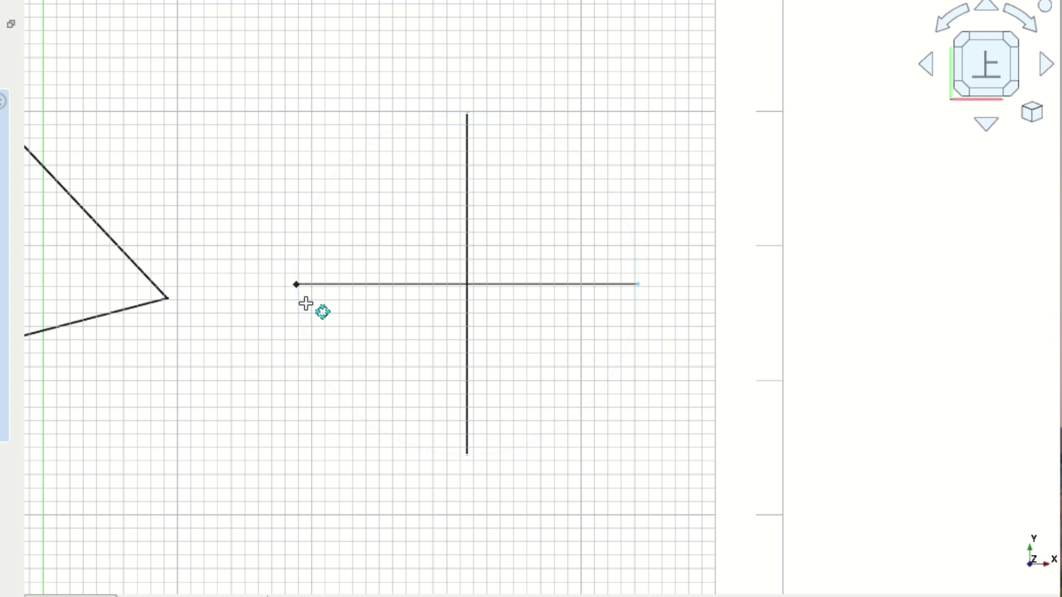
right_click(307, 307)
Step: Draw a diagonal line from the circle's edge to the opposite edge through the centre
key(Delete)
drag(306, 306, 296, 287)
key(ctrl+z)
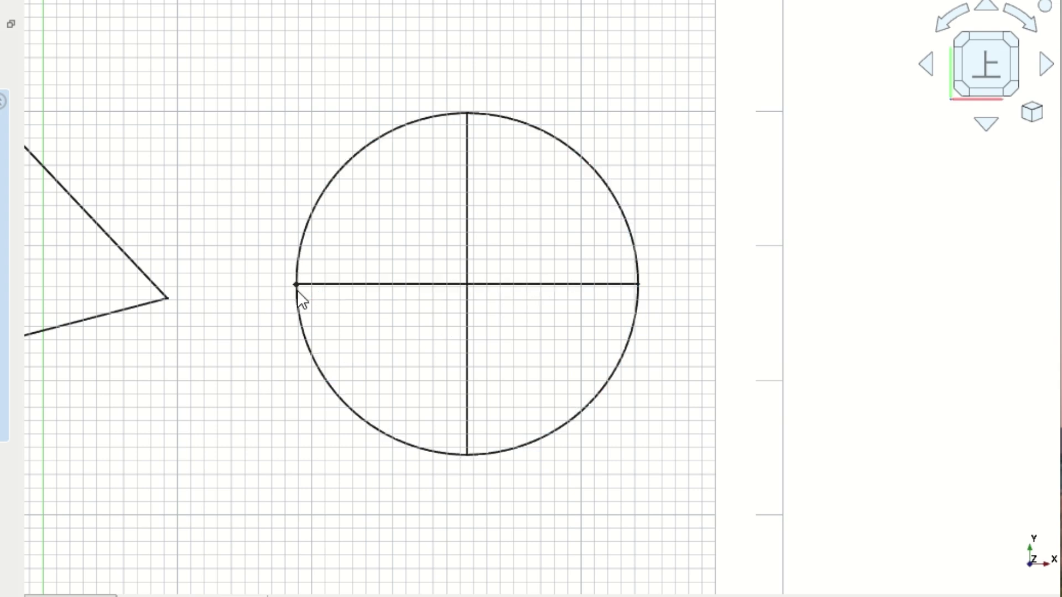
key(ctrl+z)
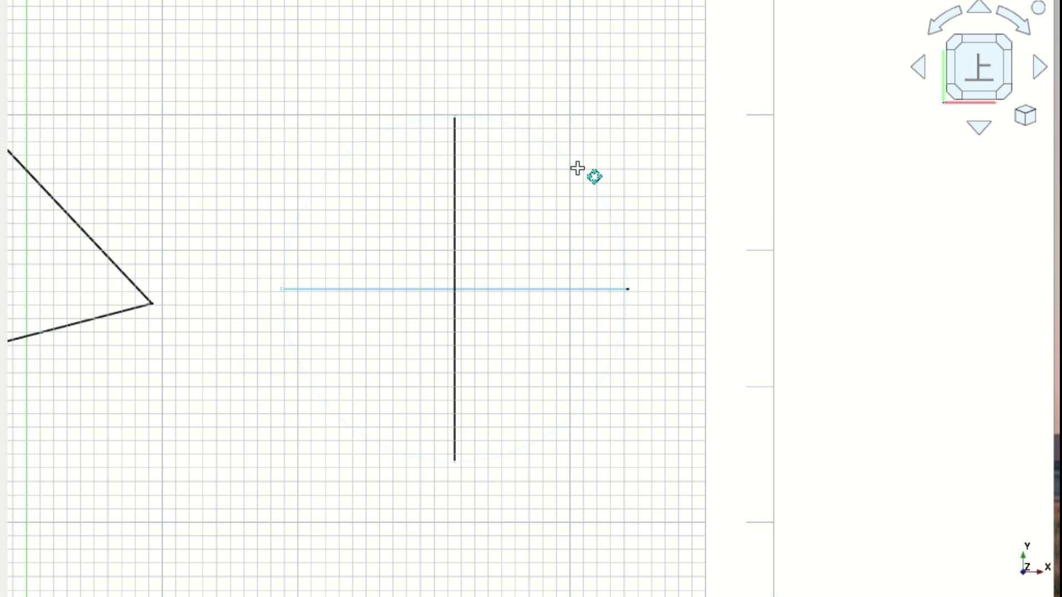
click(576, 168)
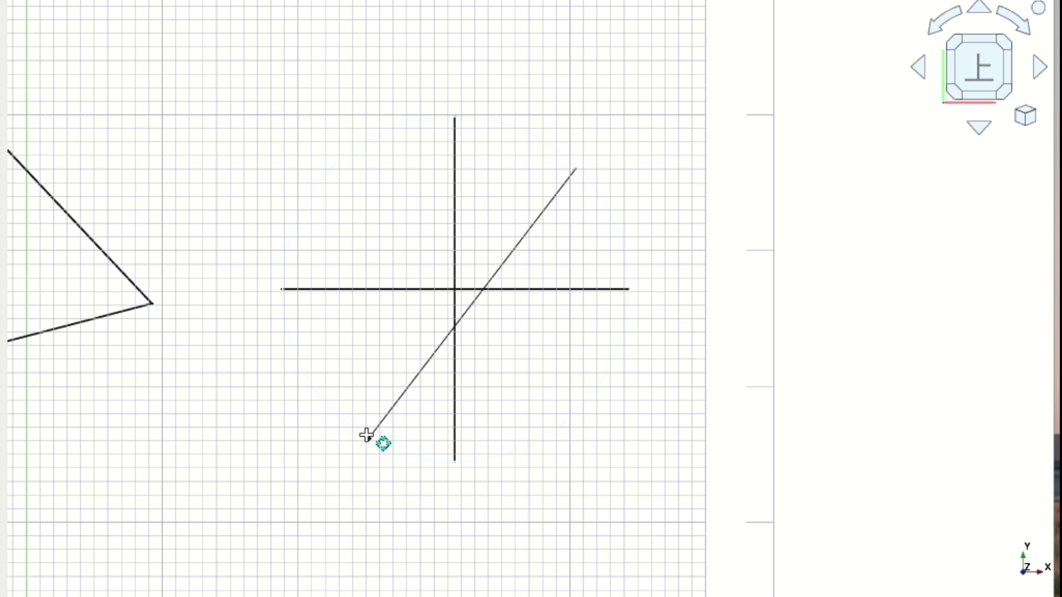
click(354, 422)
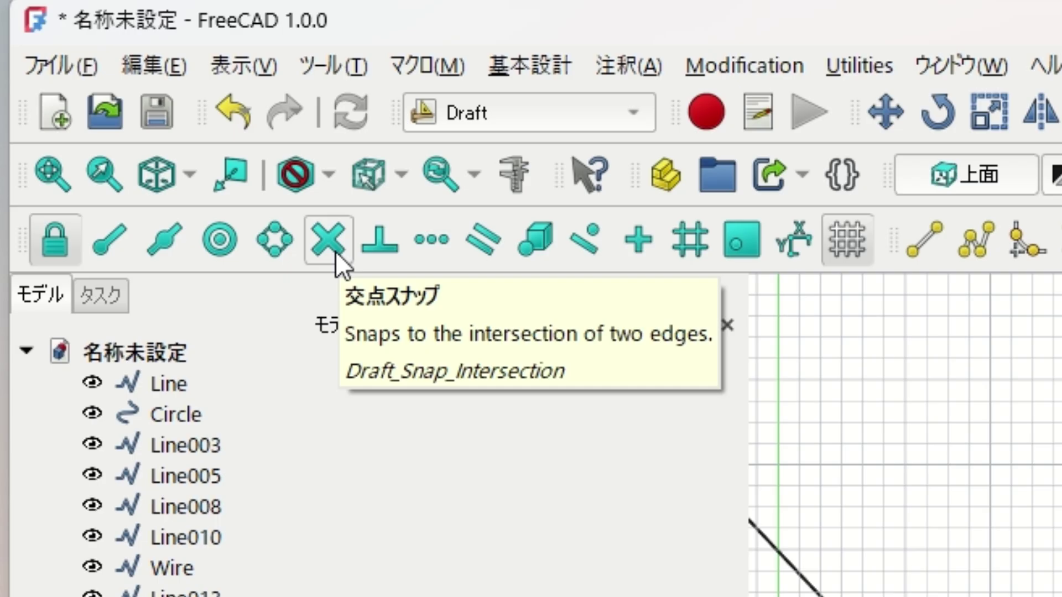
Step: Turn on Intersection snapping and draw a line from the circle's centre to outside it
click(335, 251)
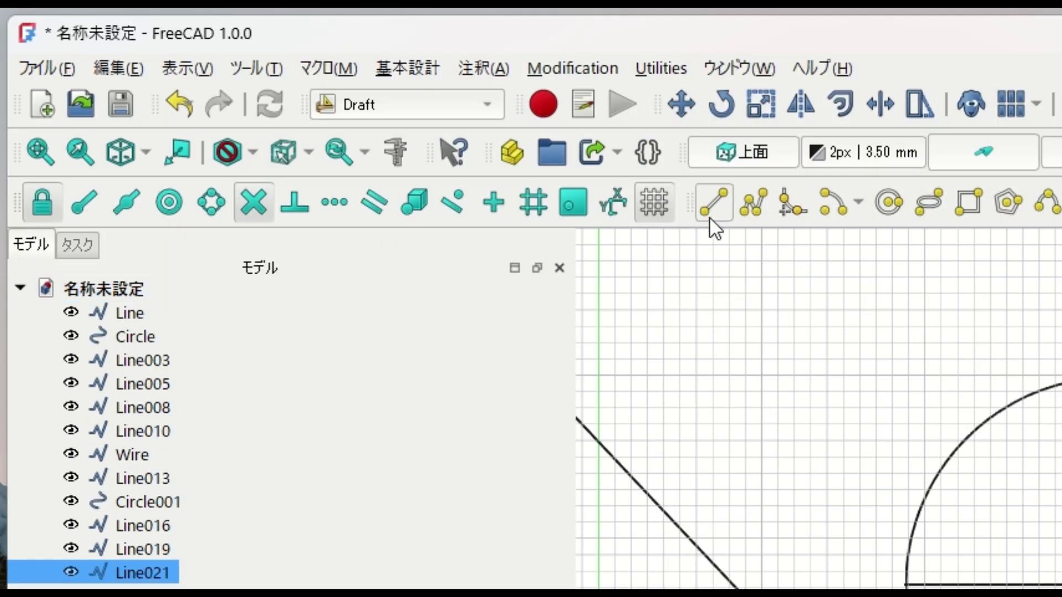
click(710, 217)
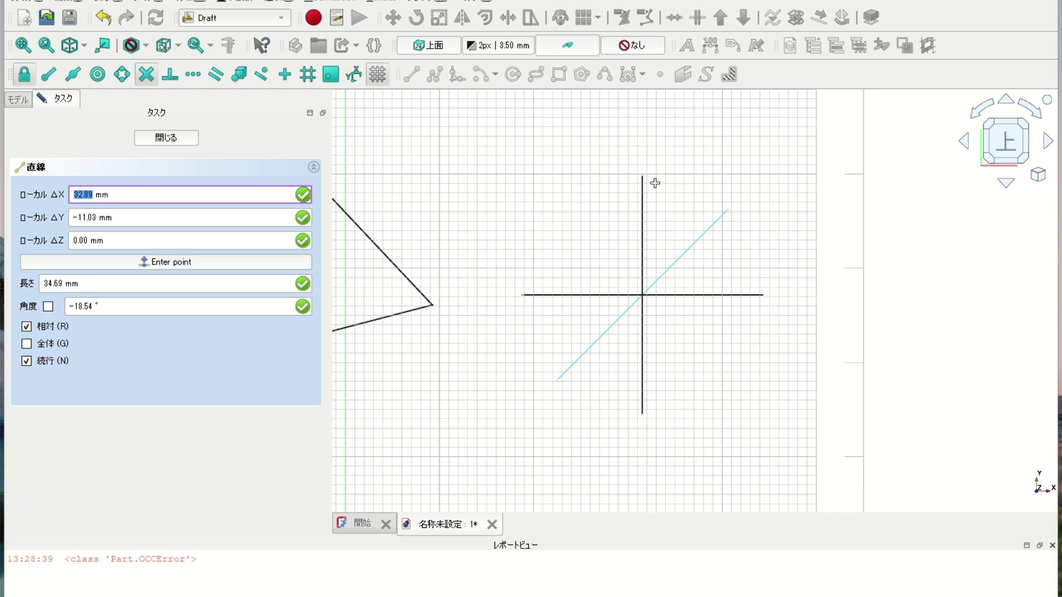
click(639, 294)
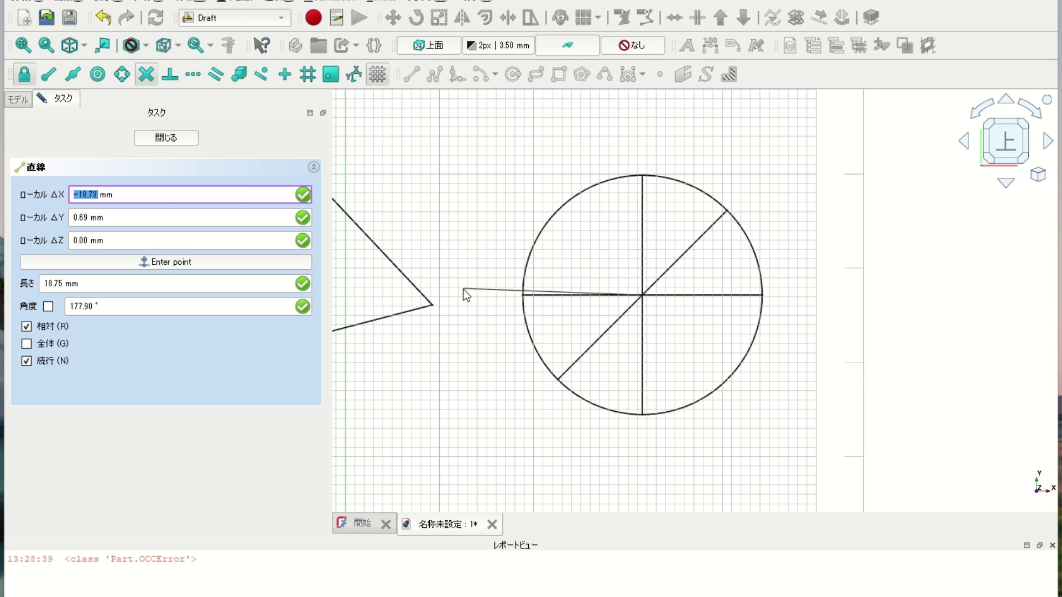
click(476, 368)
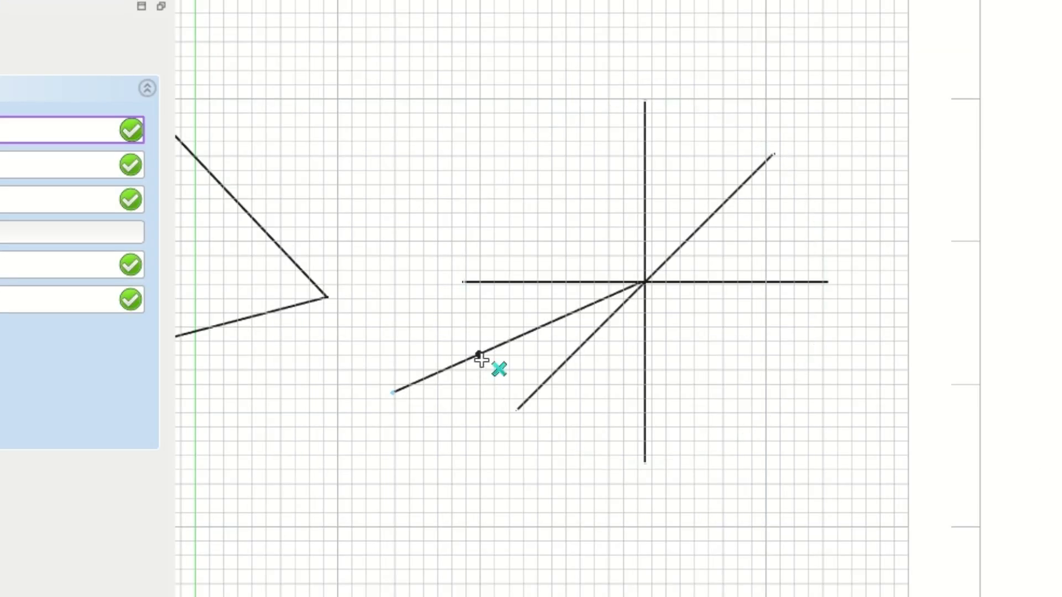
Step: Draw a line from where that line crosses the circle, then turn Intersection snap off
click(481, 359)
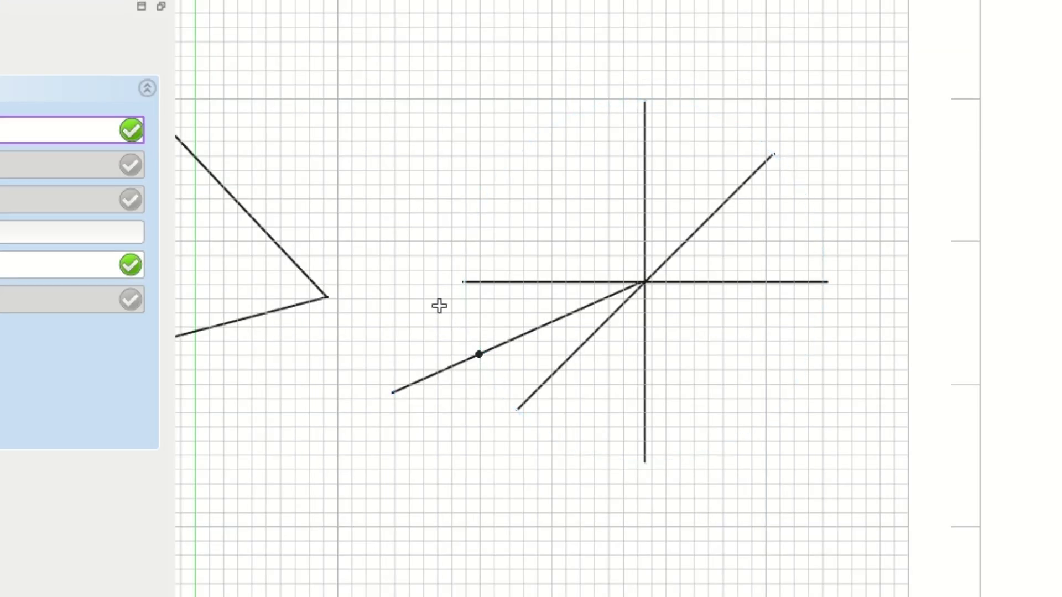
click(371, 191)
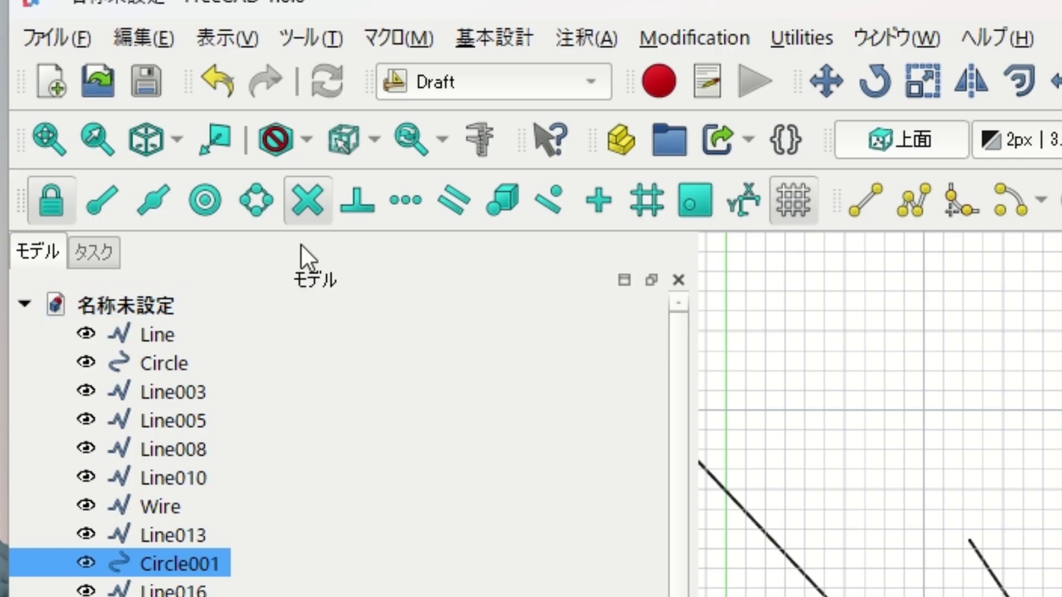
click(307, 210)
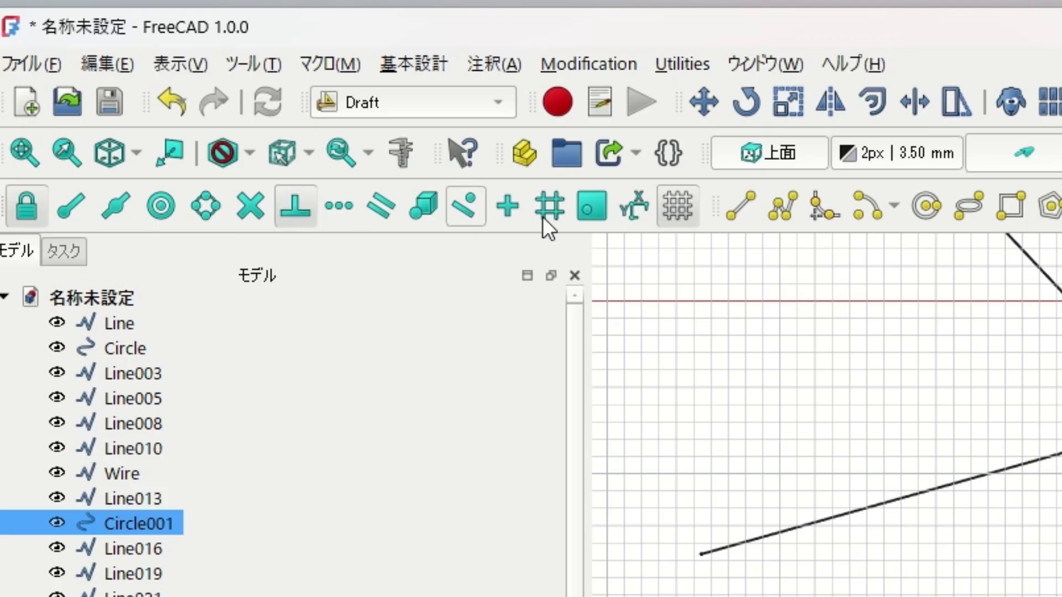
Step: Draw two lines meeting the long slanted line and the bottom line at right angles
click(753, 217)
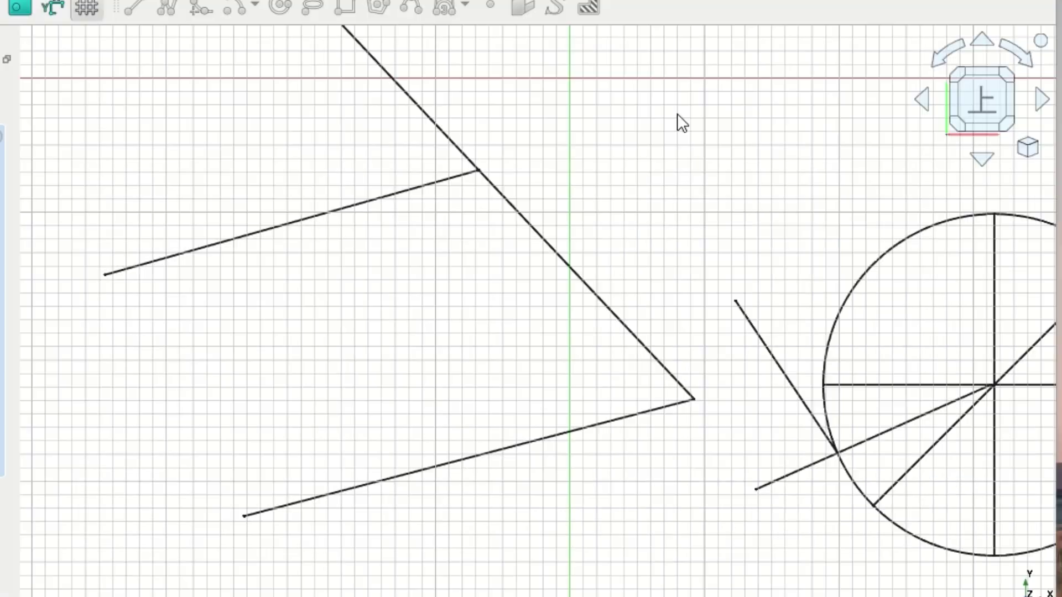
click(676, 116)
click(546, 232)
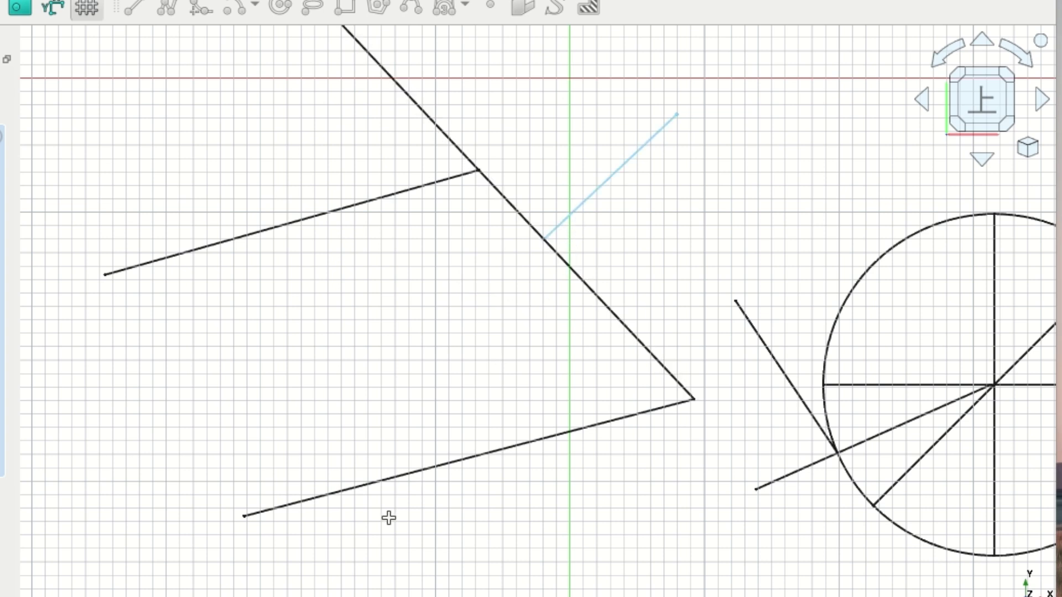
key(Escape)
click(363, 290)
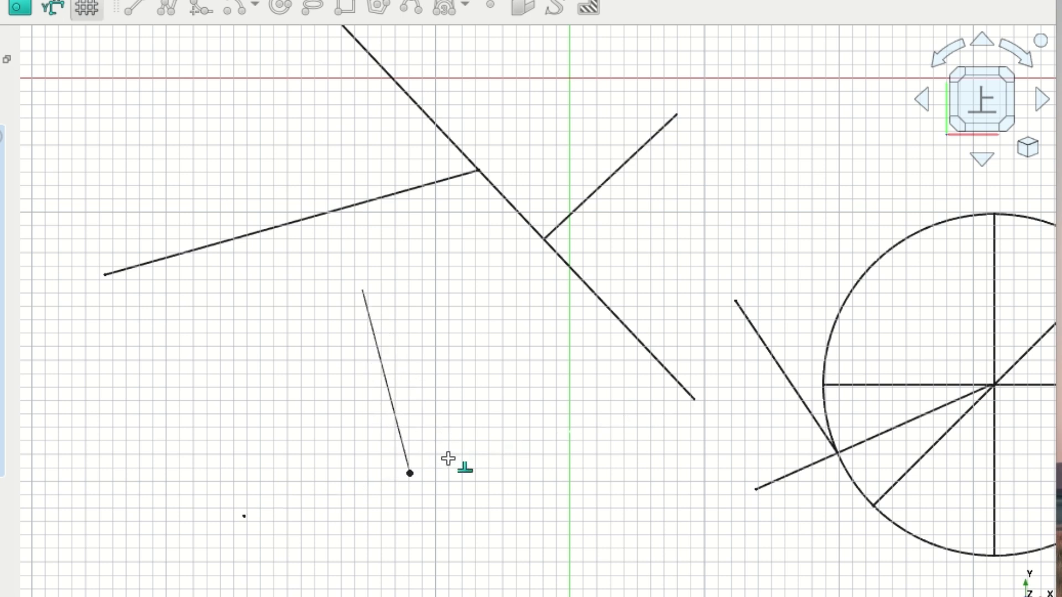
click(427, 474)
key(Escape)
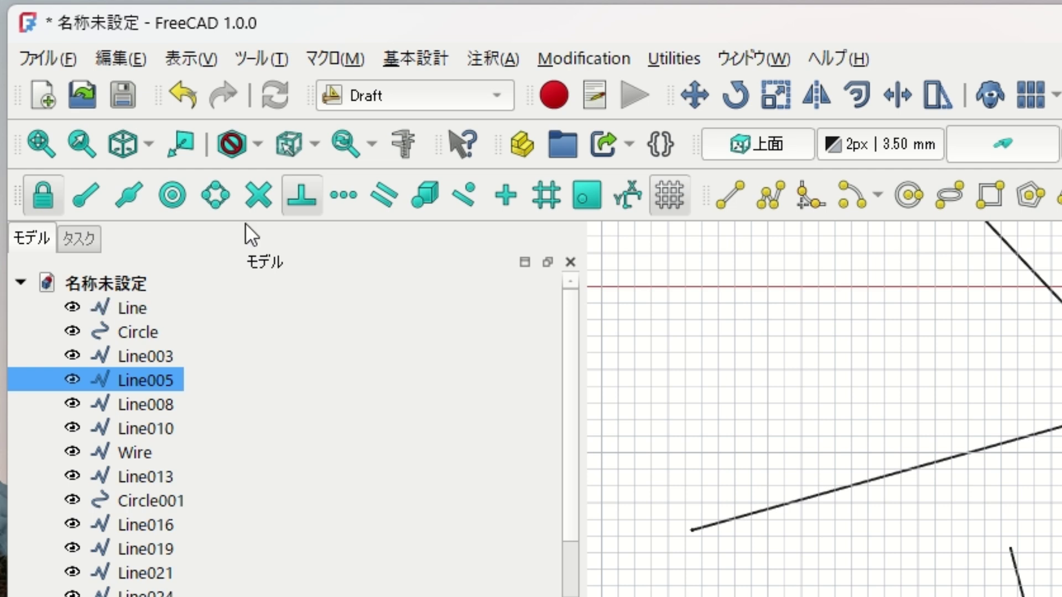
Step: Turn on Extension snapping and draw lines continuing the bottom line and short diagonal
click(349, 194)
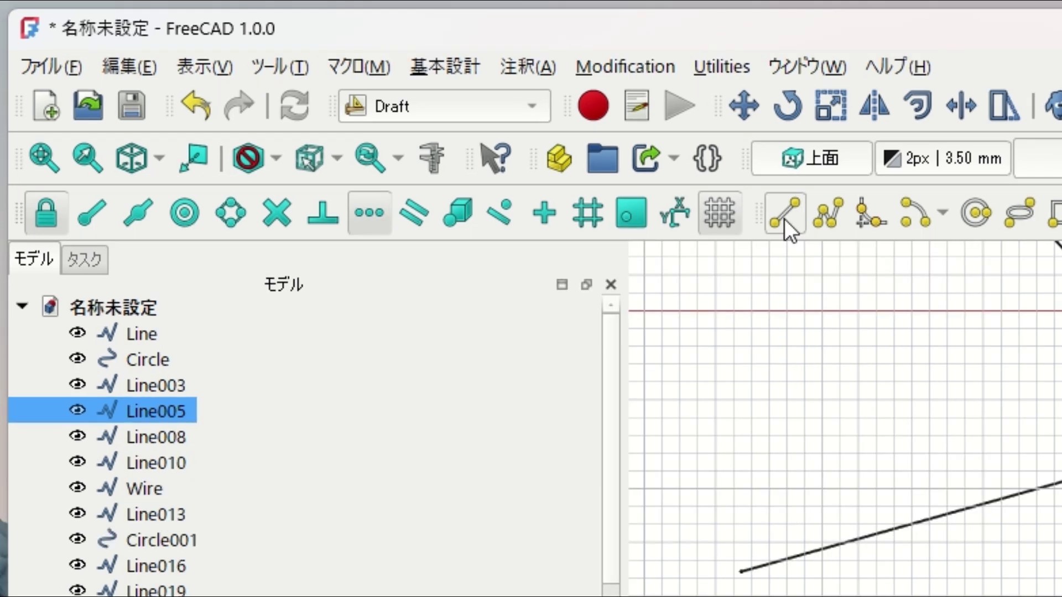
click(784, 215)
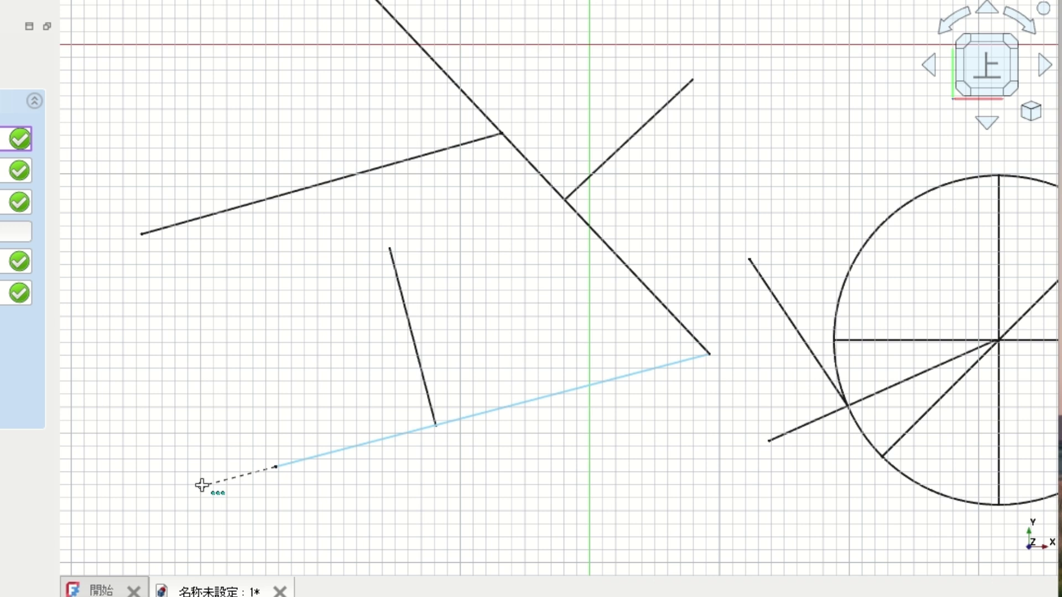
click(202, 485)
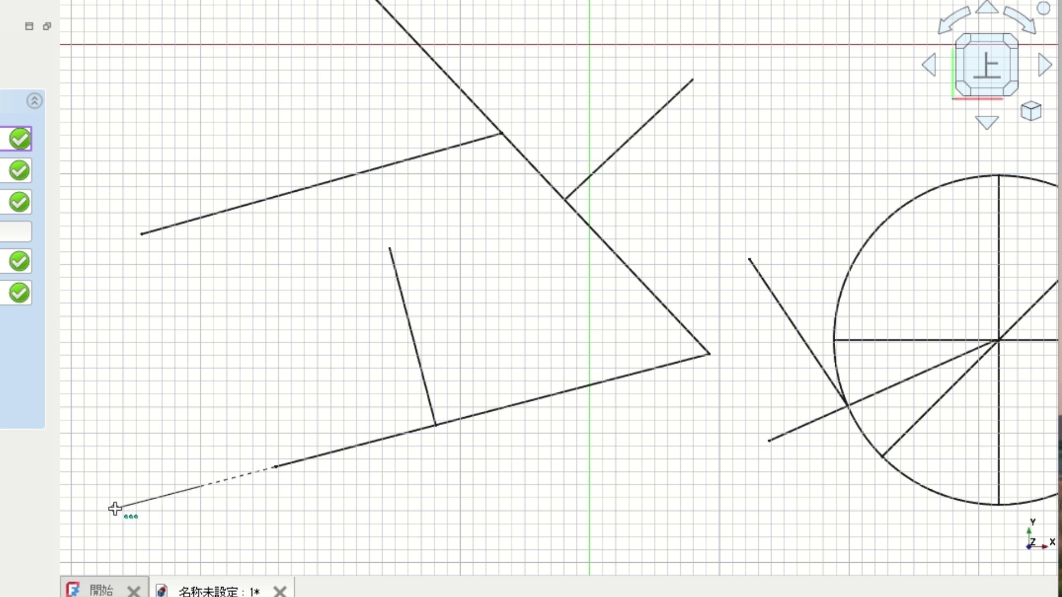
click(115, 509)
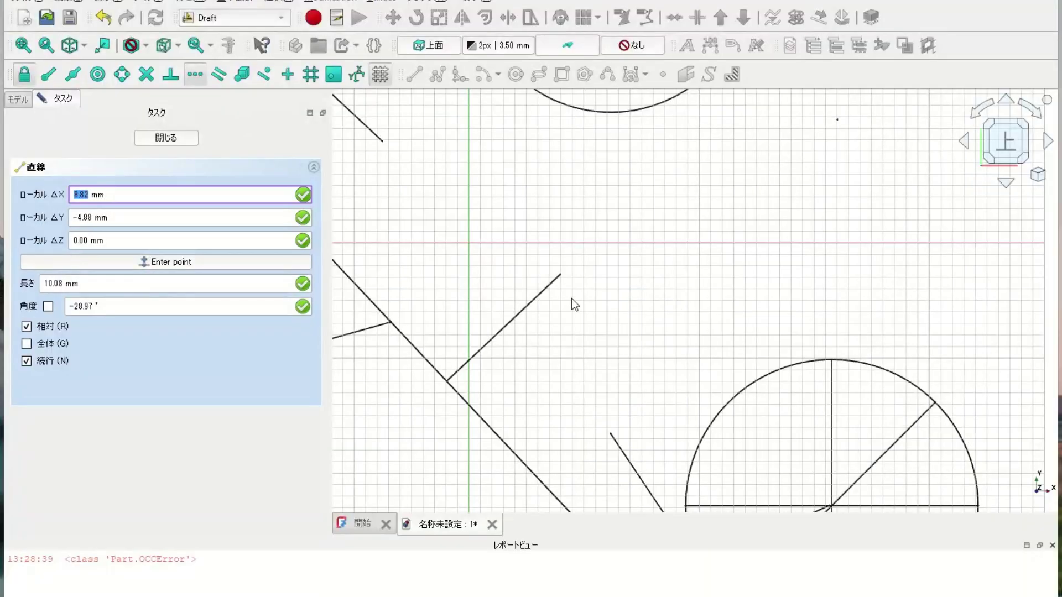
click(568, 269)
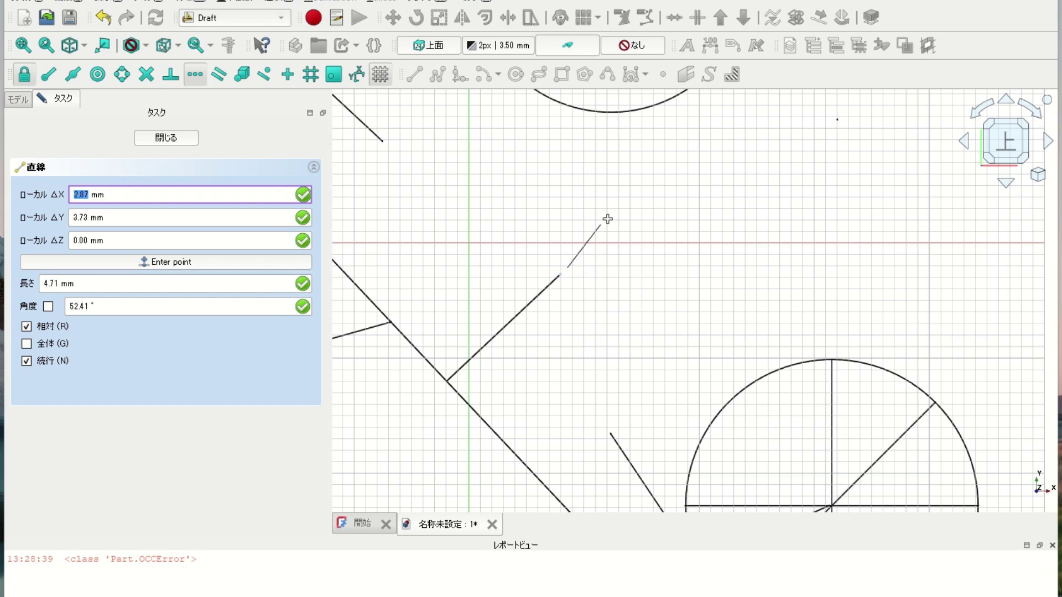
click(655, 187)
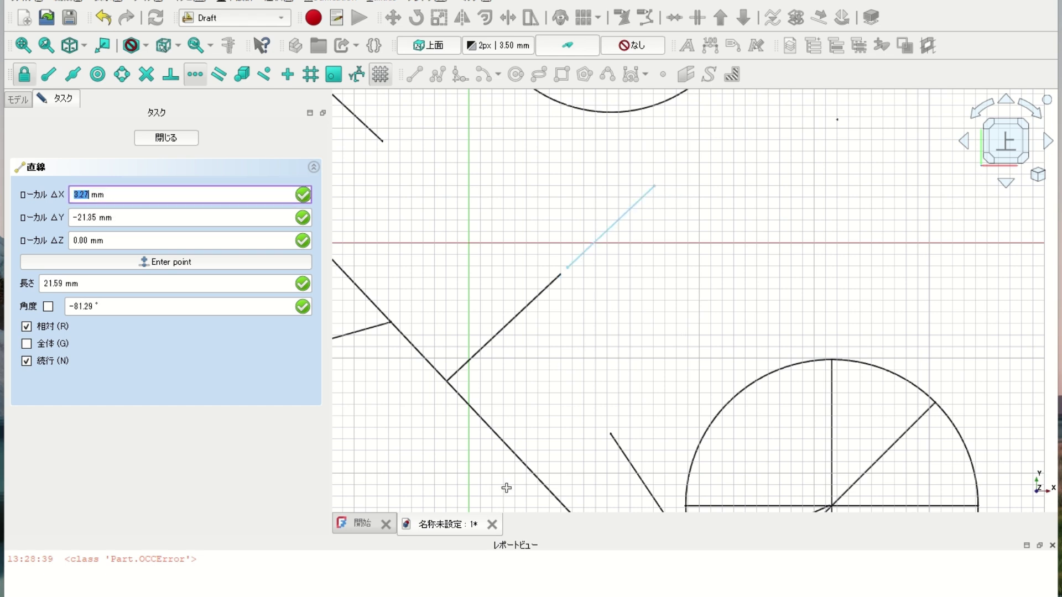
key(Escape)
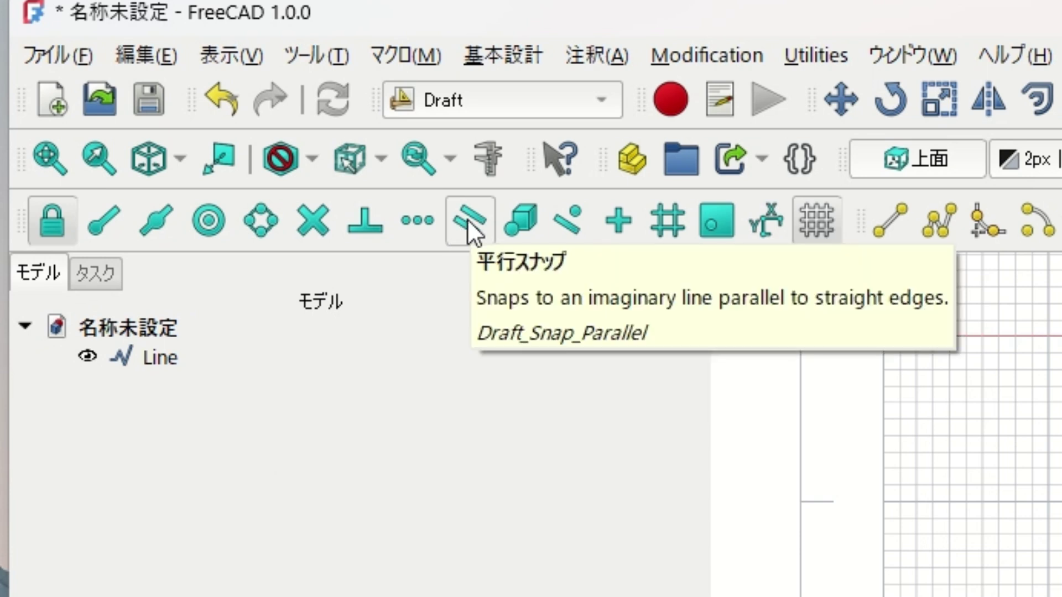
Step: Turn on Parallel snapping and draw lines parallel to the existing line, below and above it
click(470, 232)
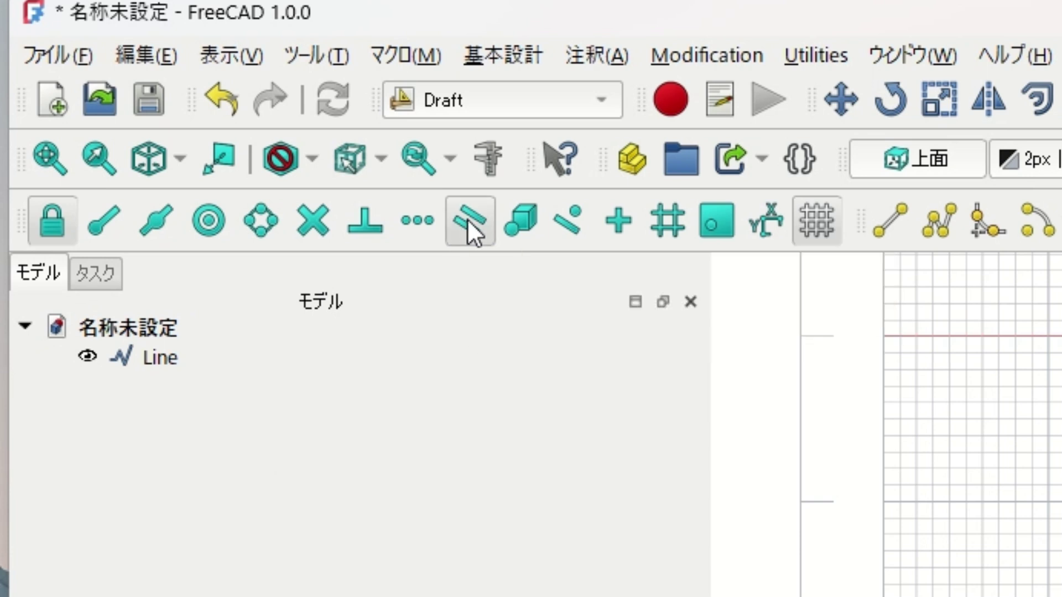
click(891, 221)
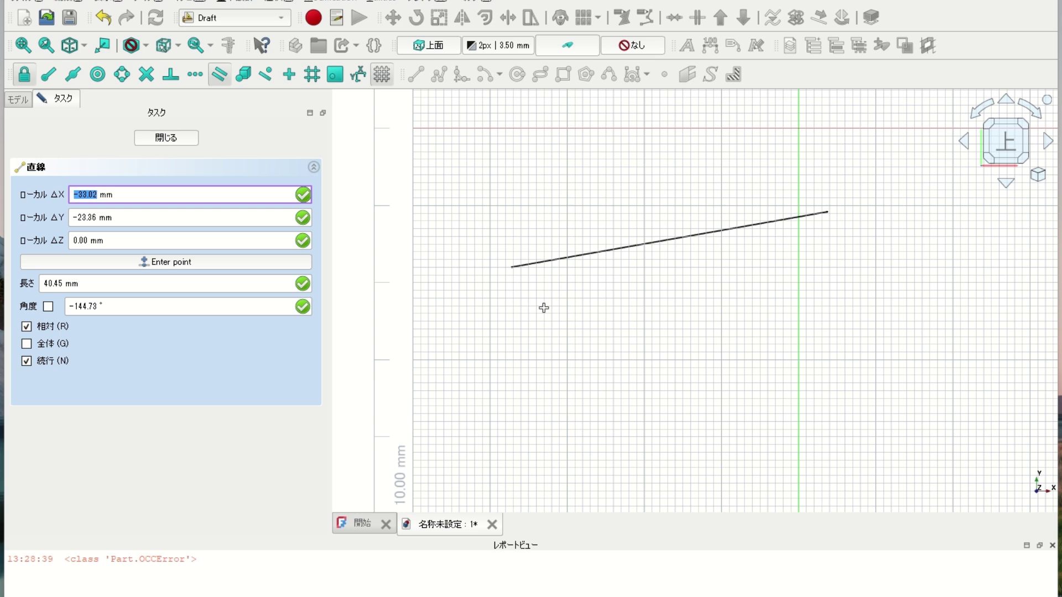
click(545, 308)
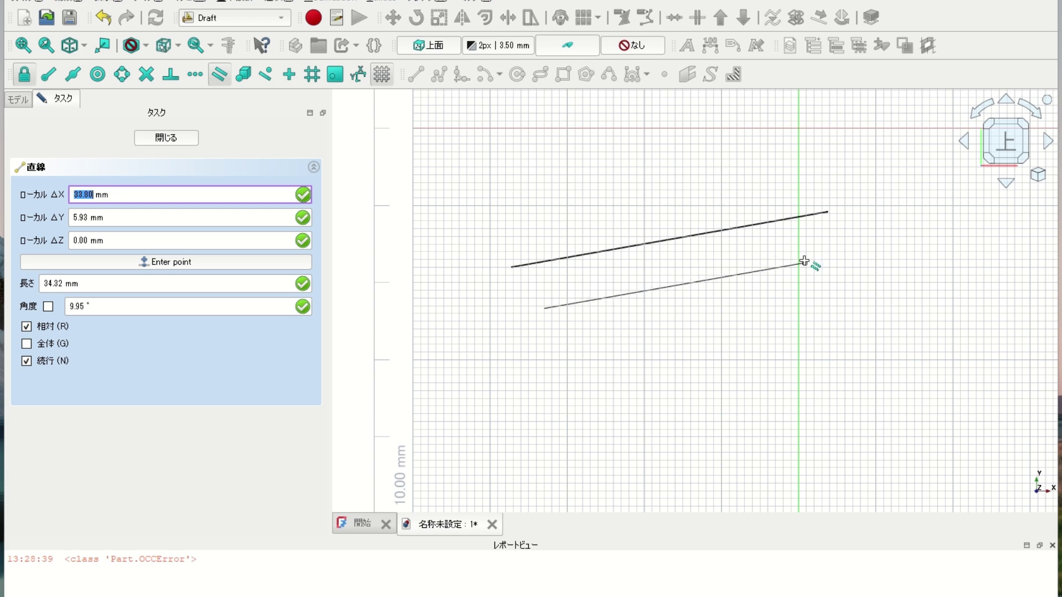
click(805, 261)
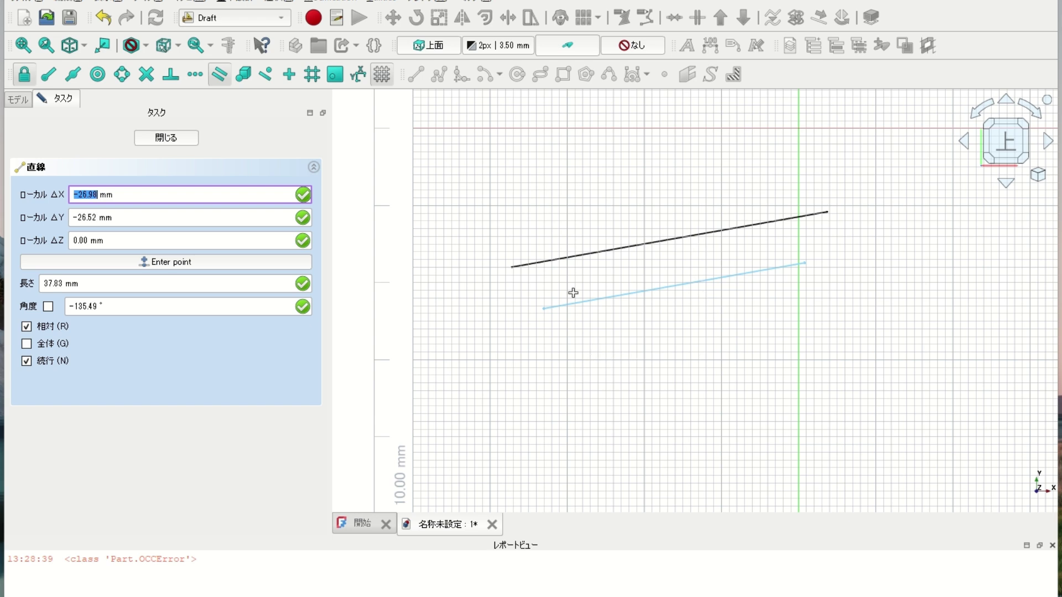
click(520, 225)
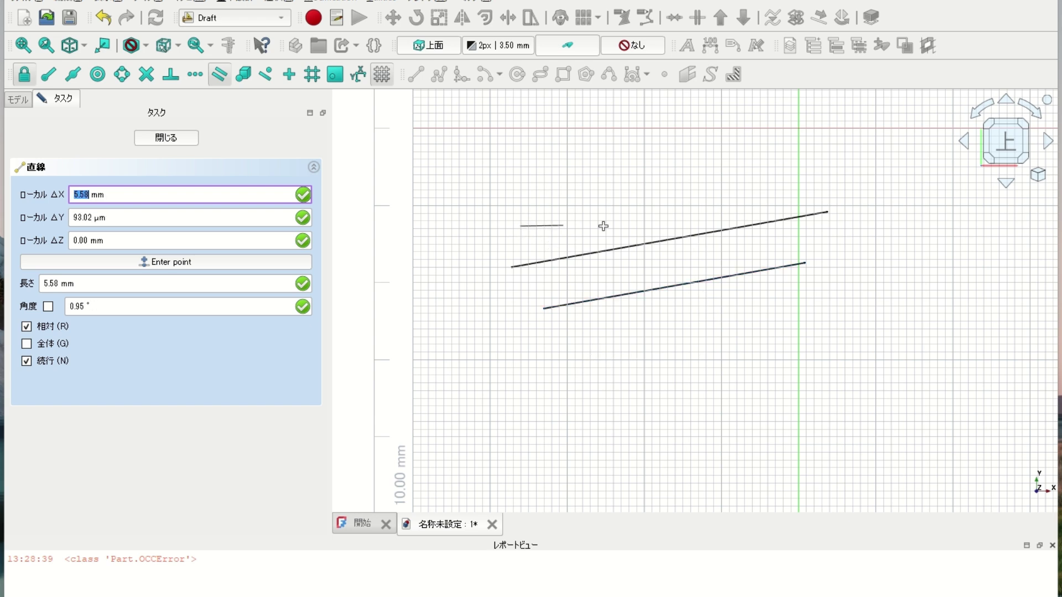
click(772, 181)
key(Escape)
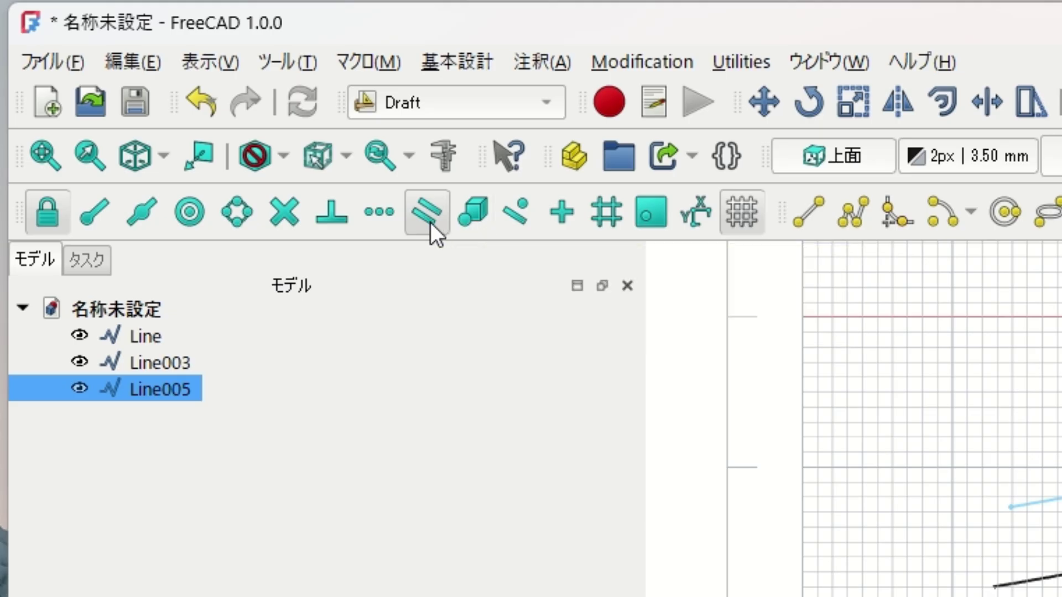
Step: Turn on Near snapping to the nearest point on edges
click(516, 221)
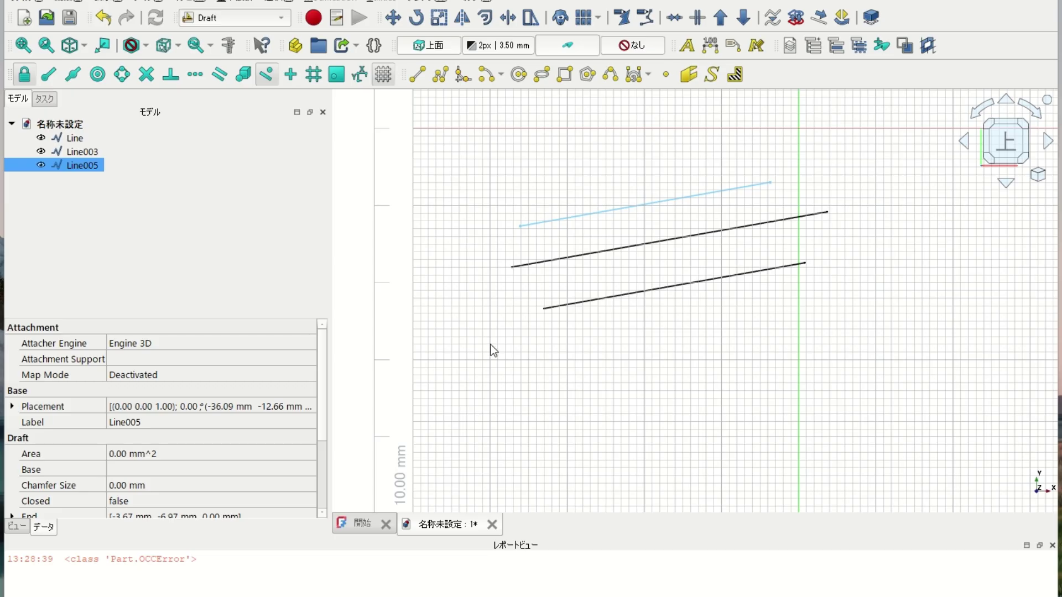
scroll(490, 344, up, 2)
scroll(489, 349, down, 3)
scroll(486, 354, up, 2)
scroll(487, 351, up, 2)
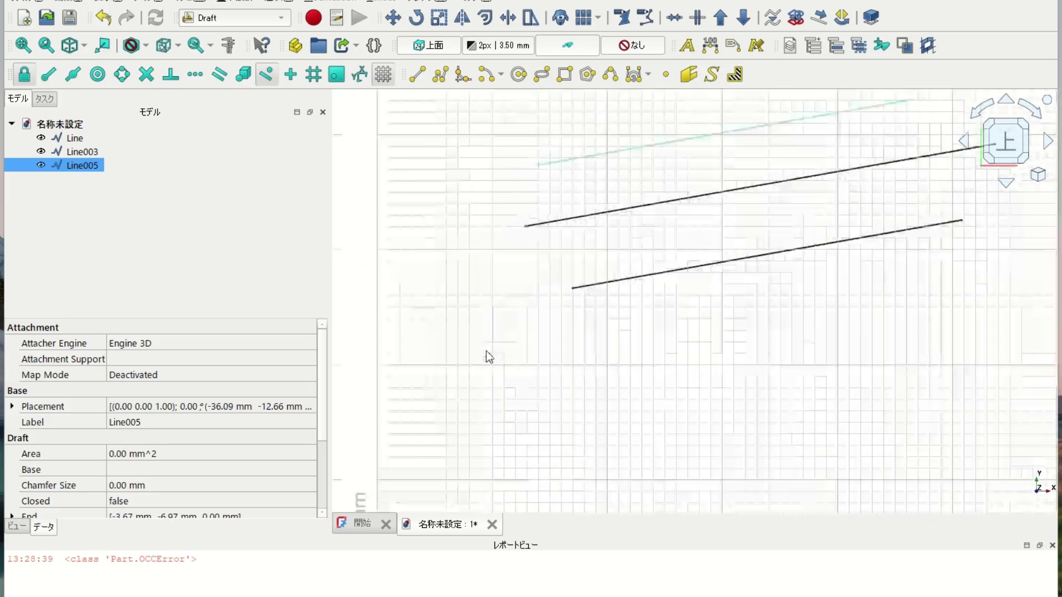
click(418, 75)
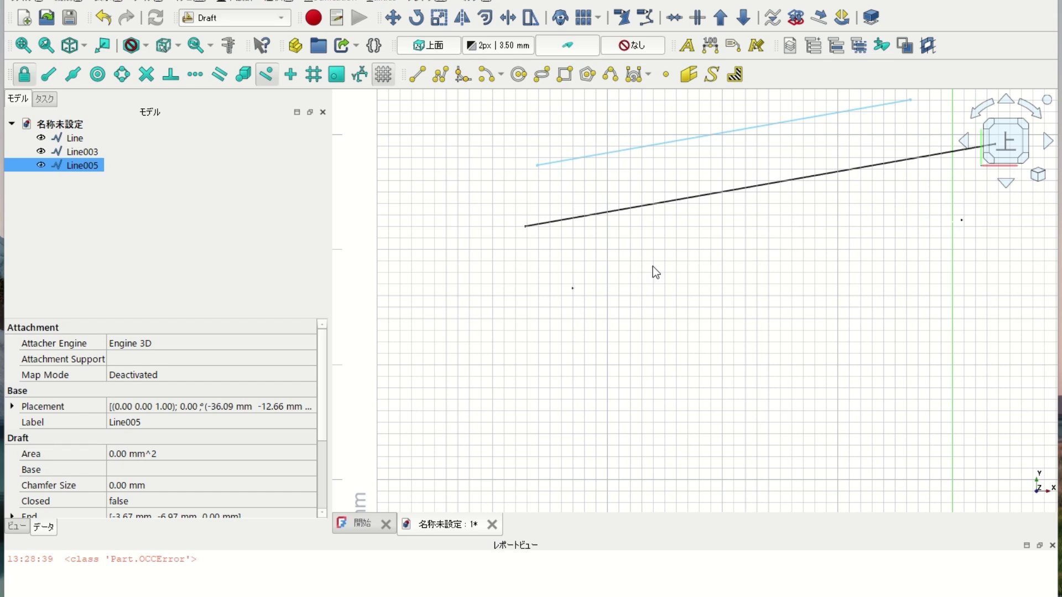
Step: Draw three circles of different radii centred on the lower slanted line
click(518, 75)
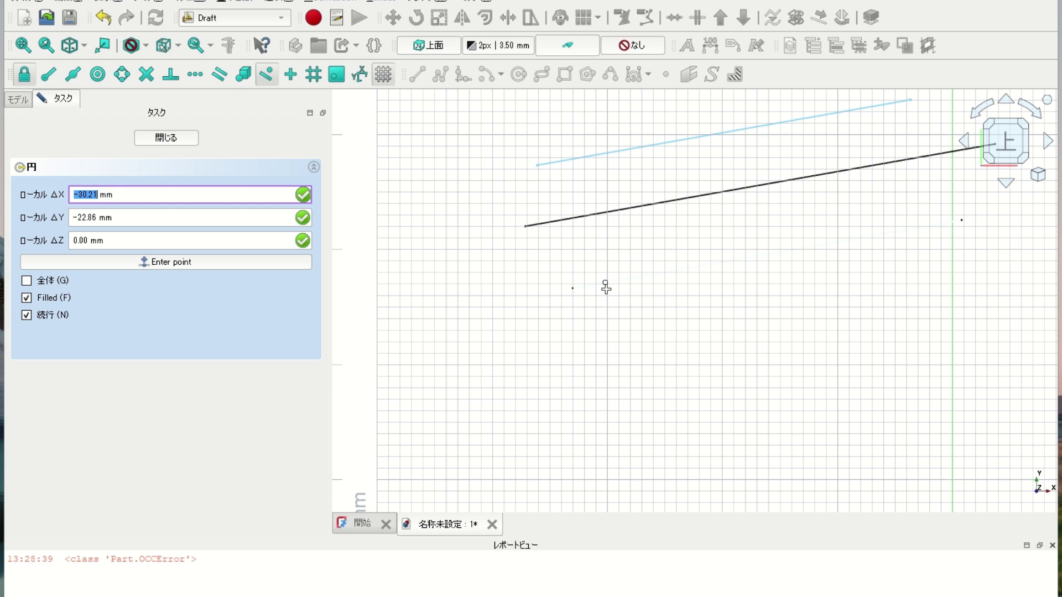
click(606, 288)
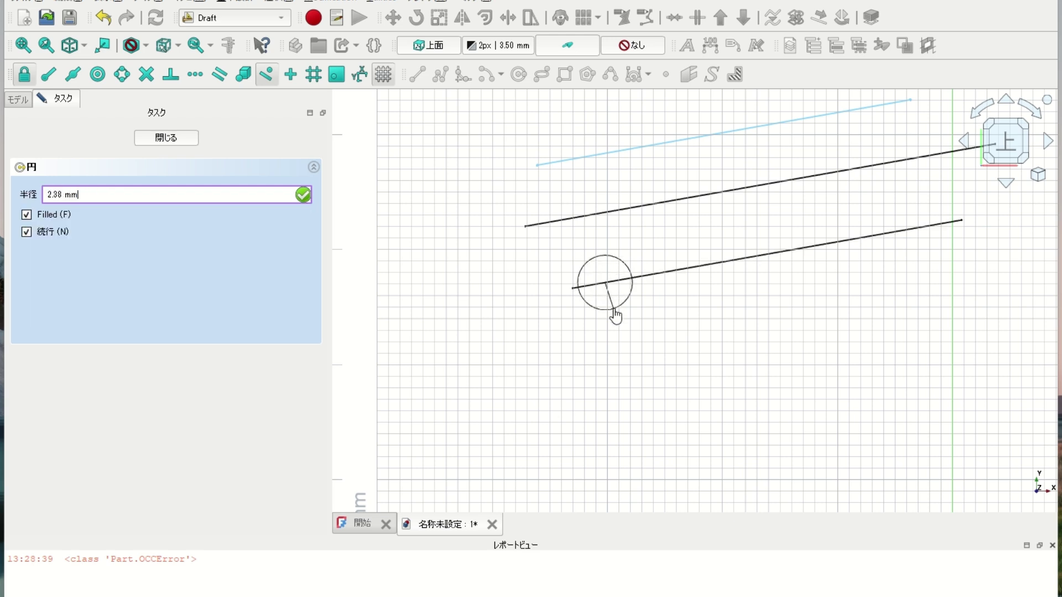
click(614, 309)
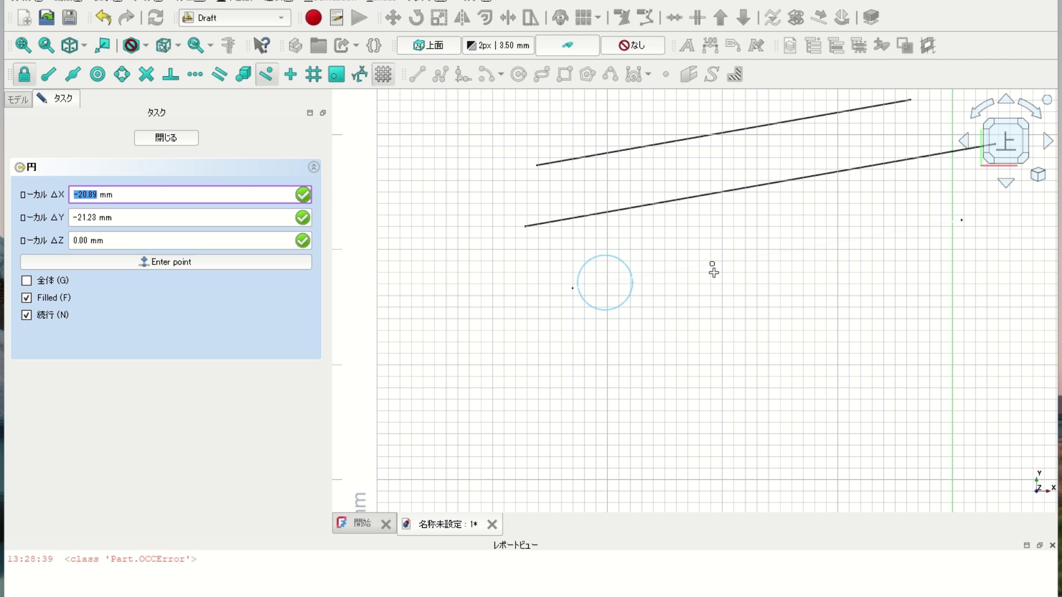
click(712, 264)
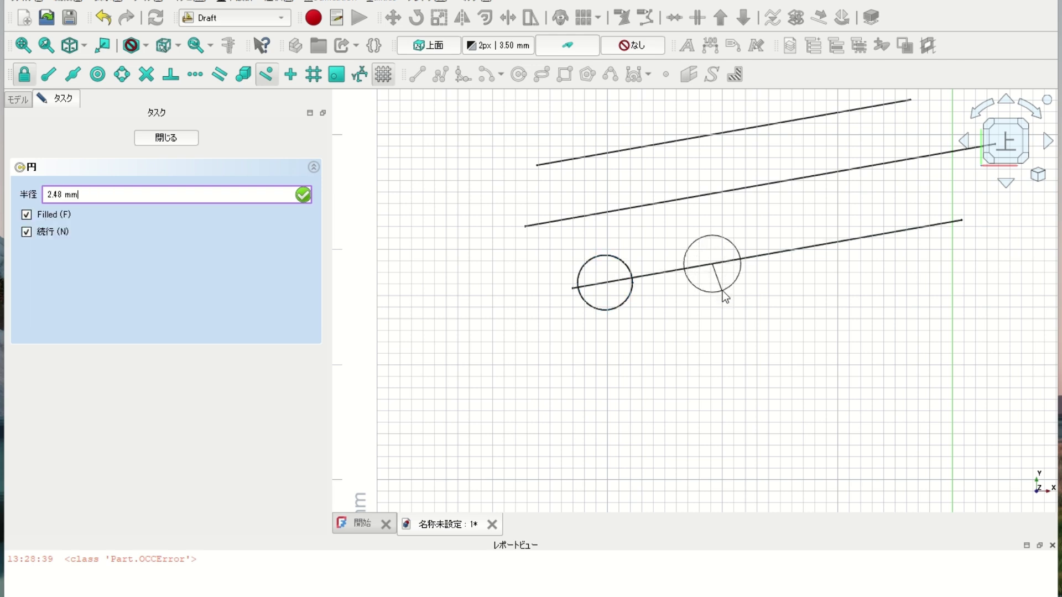
click(723, 296)
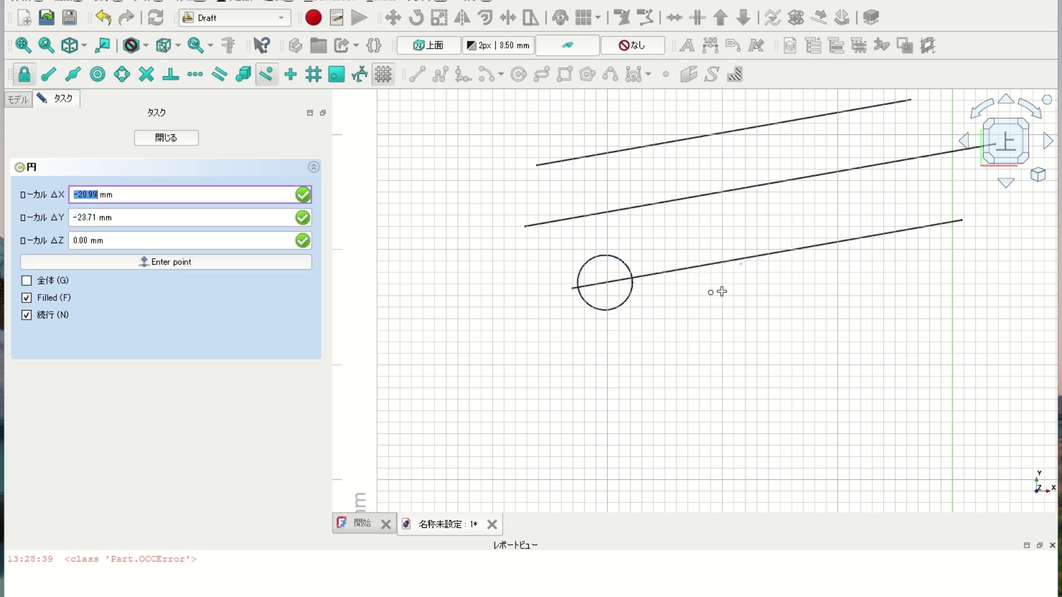
click(792, 254)
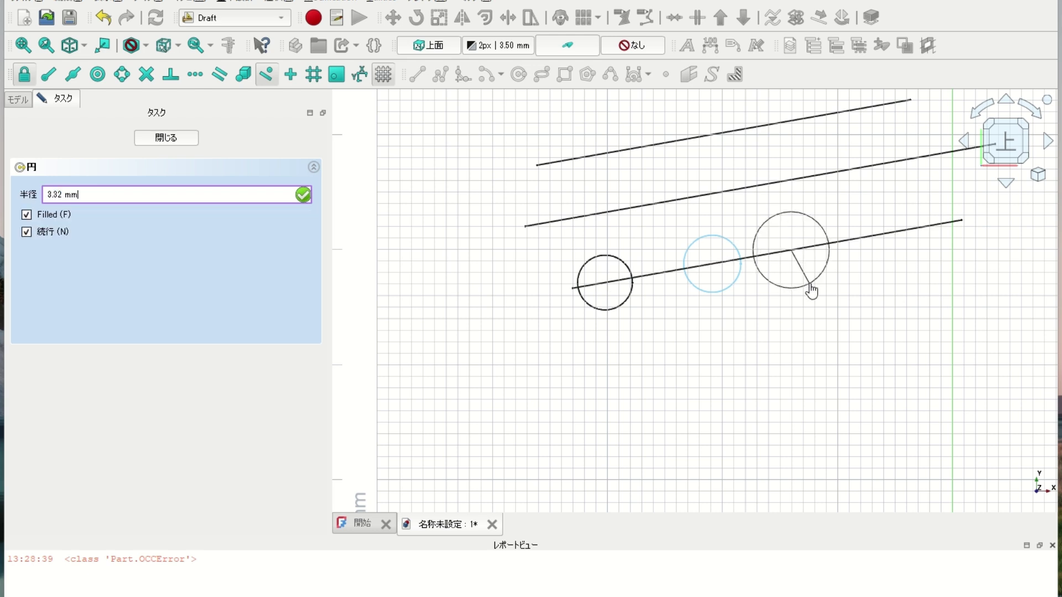
click(808, 280)
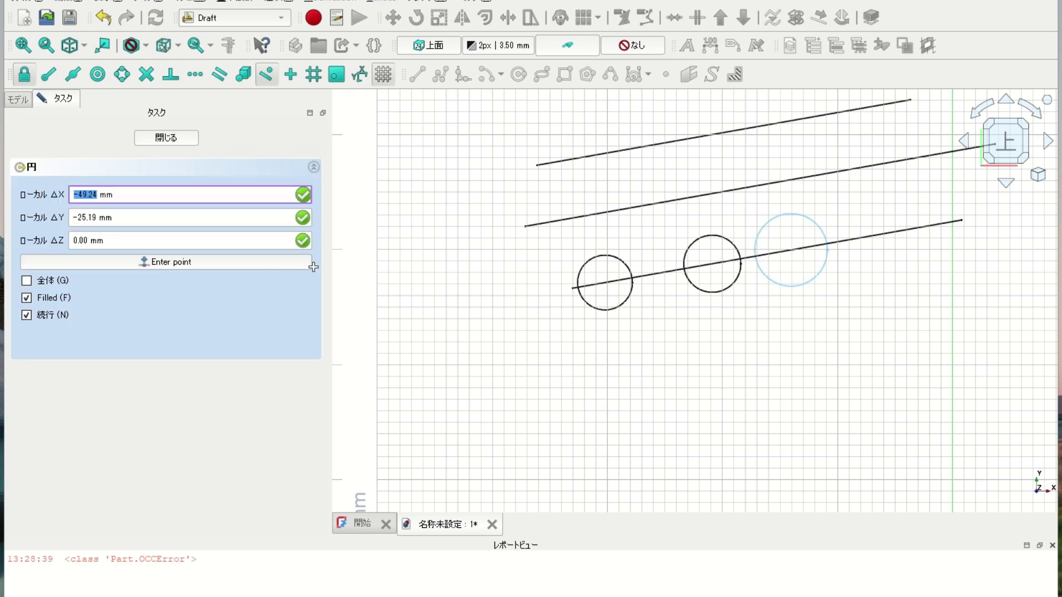
key(Escape)
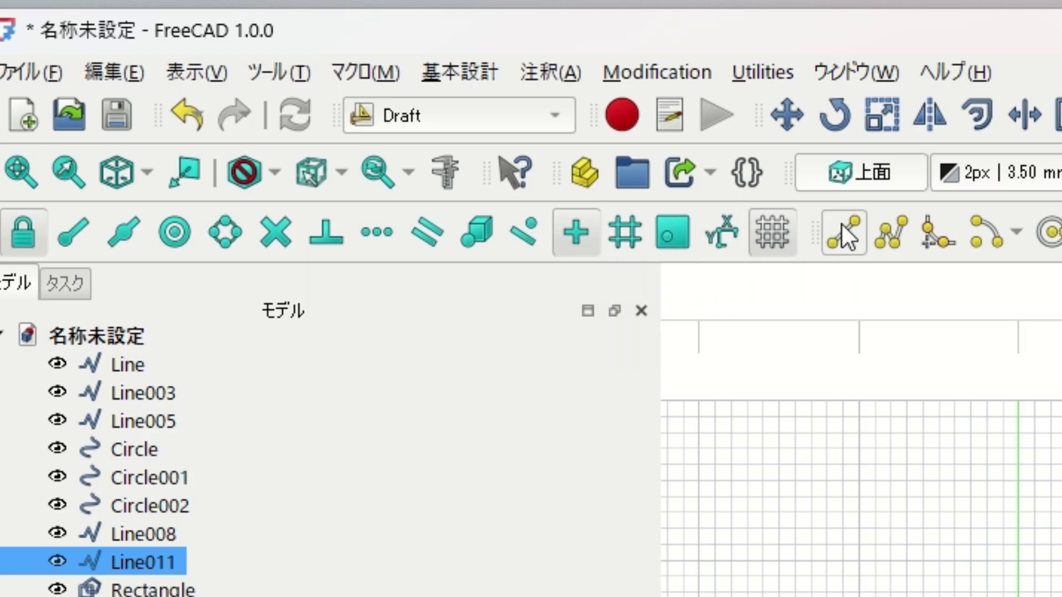
Step: Draw a Shift-constrained vertical line about 15 mm tall rising from the base line
click(841, 225)
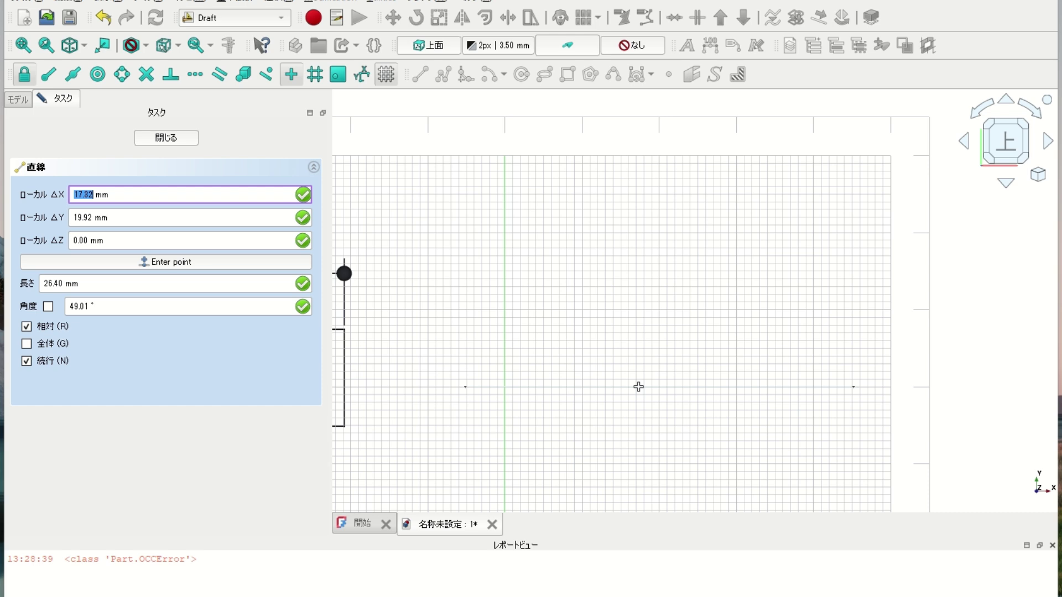
click(639, 386)
key(shift)
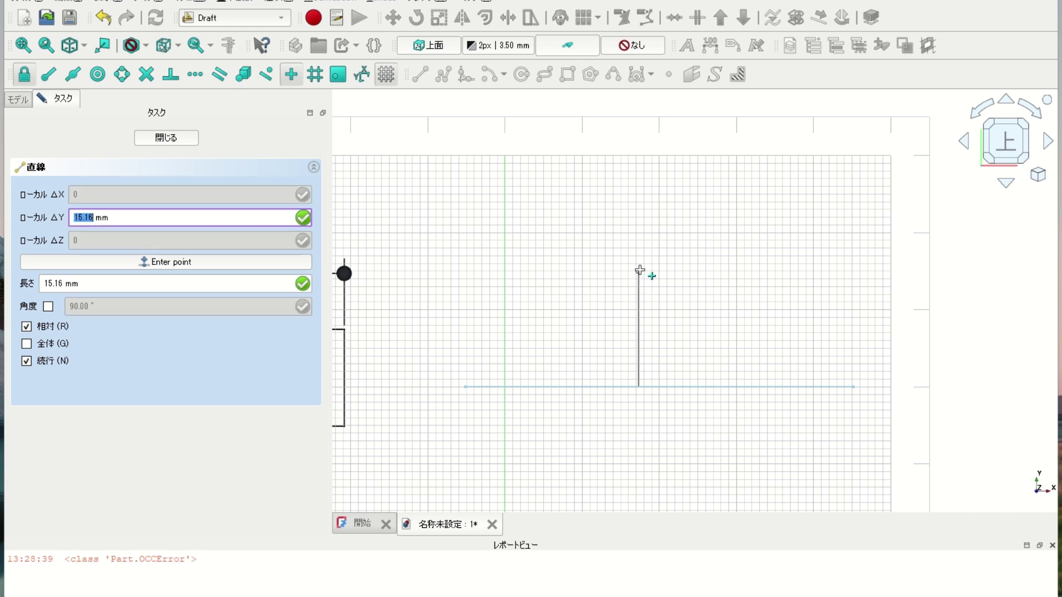
click(640, 271)
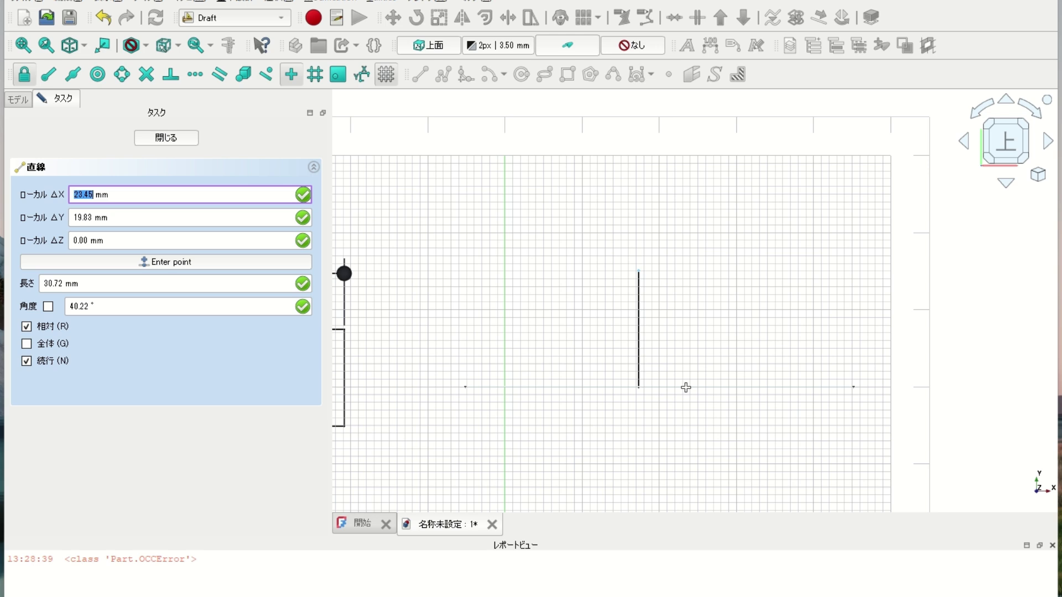
Step: Draw a 45° line from the base line, then a horizontal line along the base
click(686, 387)
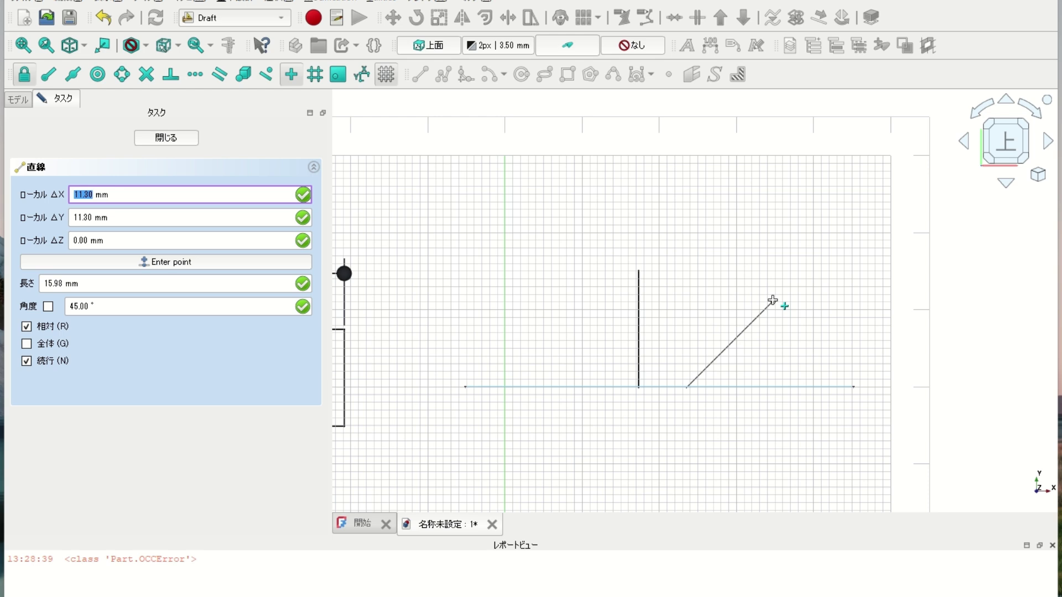
click(773, 300)
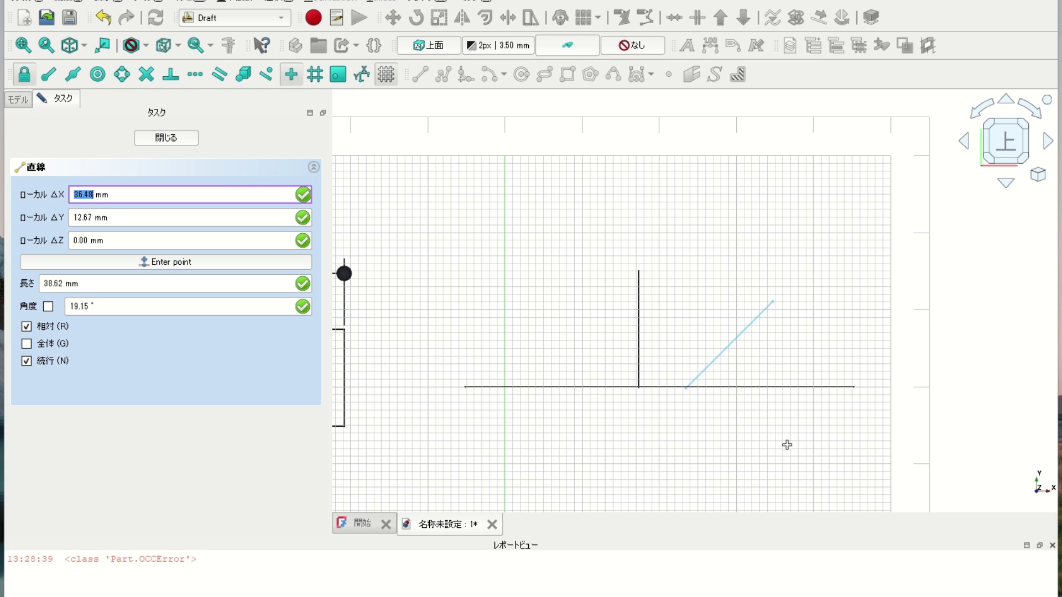
click(638, 387)
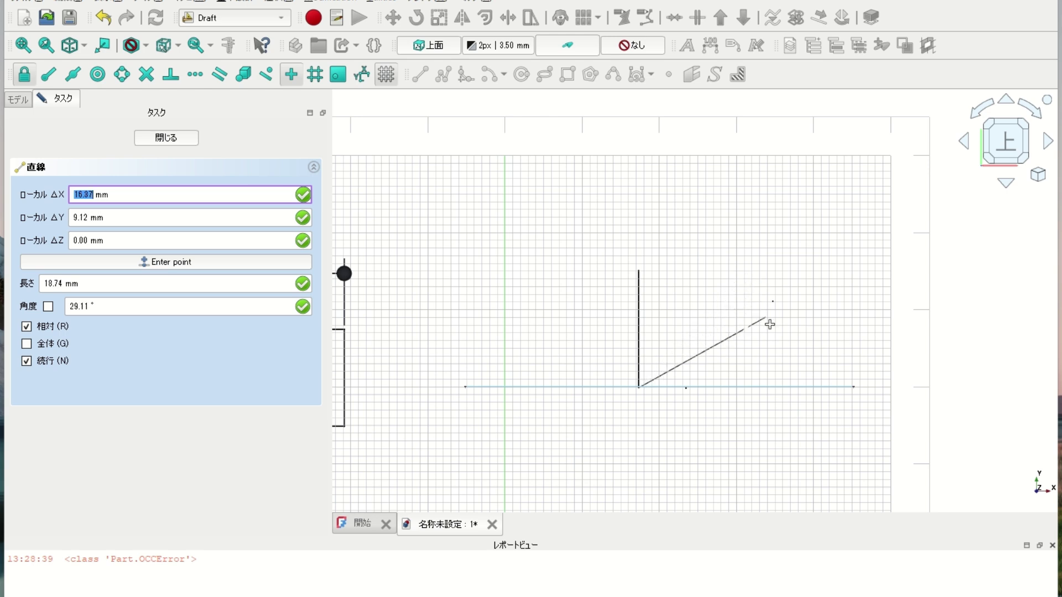
key(shift)
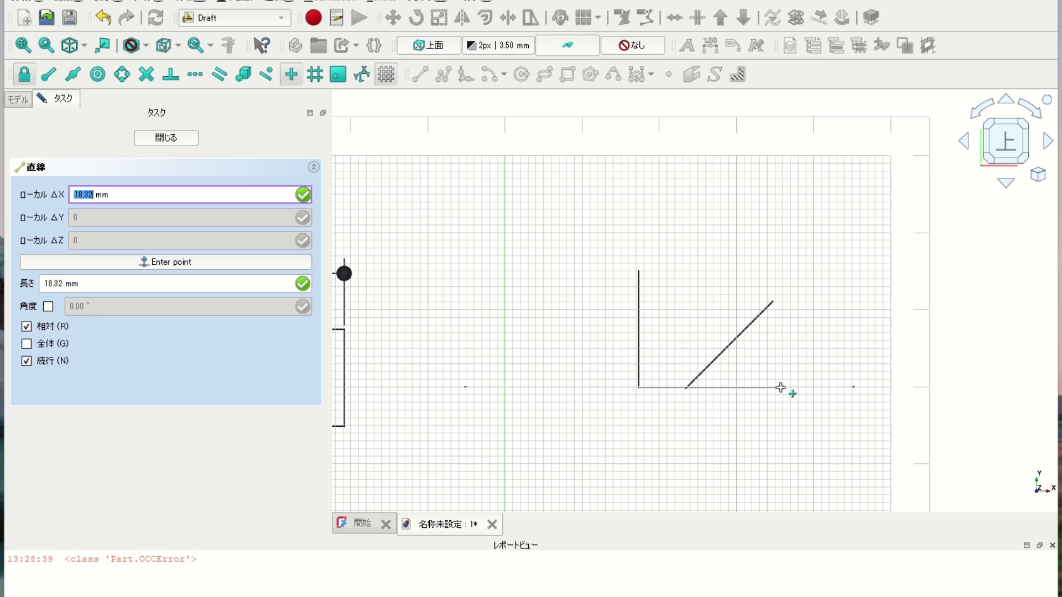
click(879, 386)
key(Escape)
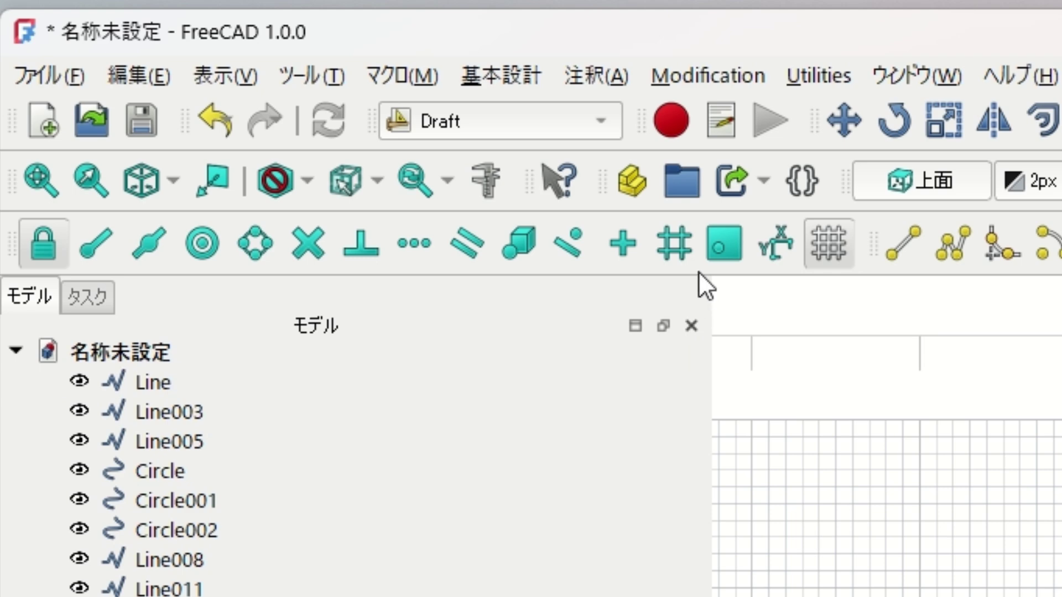
Step: Turn on grid snapping and draw two slanted lines between grid intersections
click(678, 243)
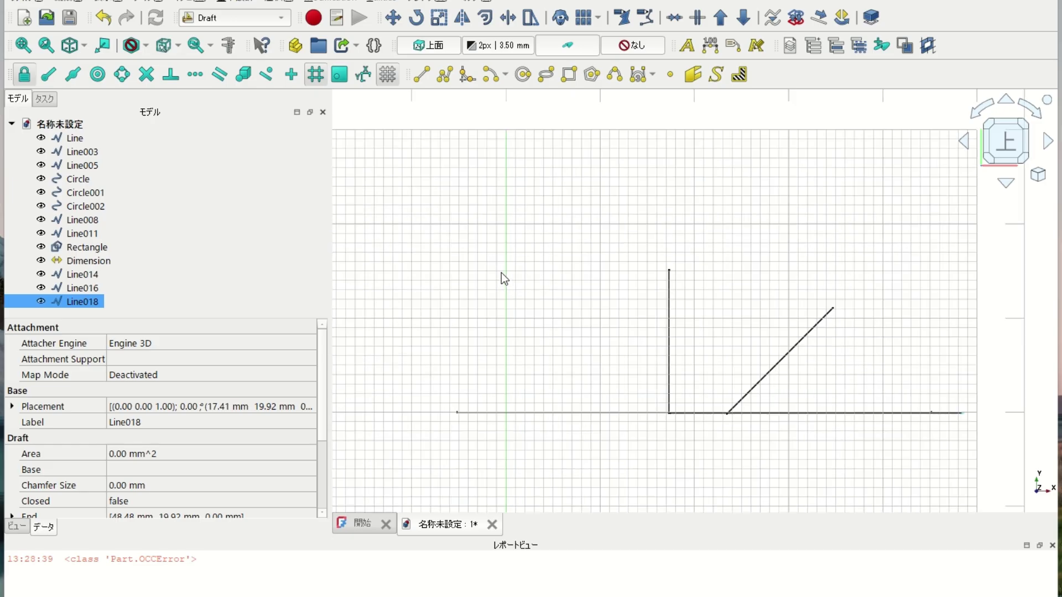
scroll(500, 279, up, 1)
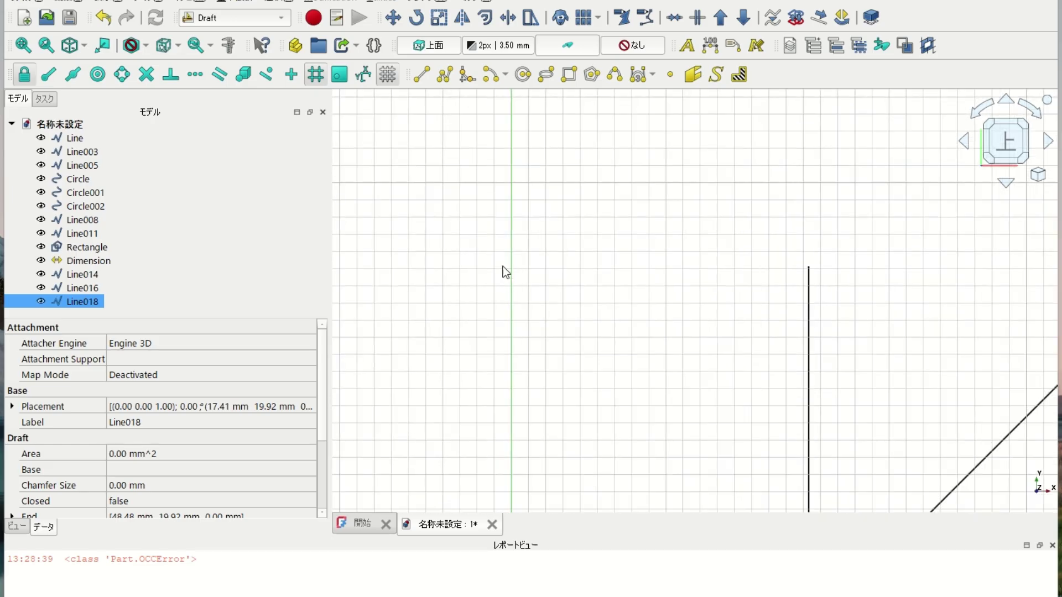
click(422, 77)
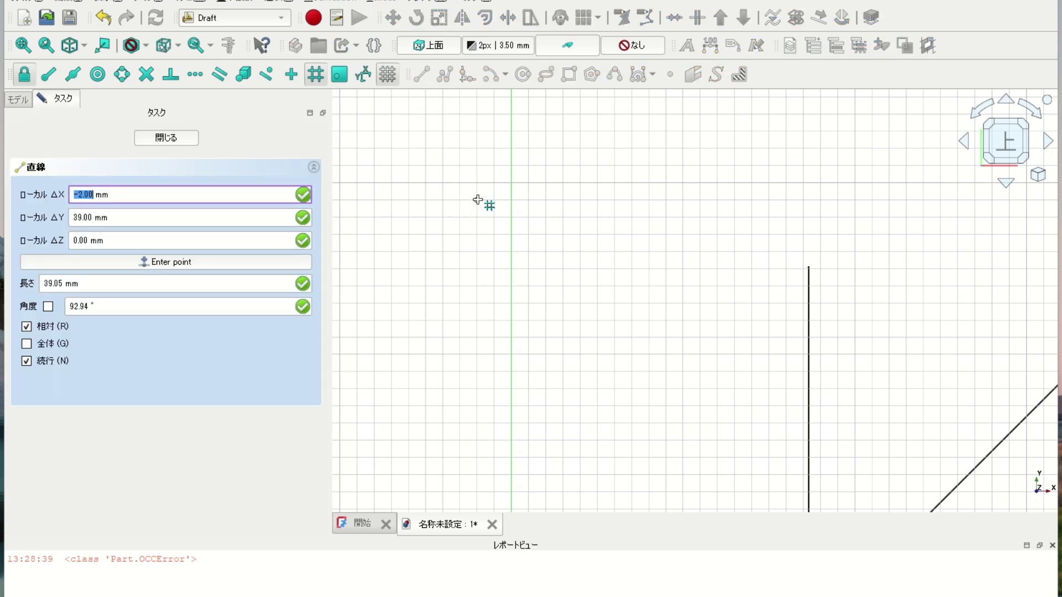
click(477, 200)
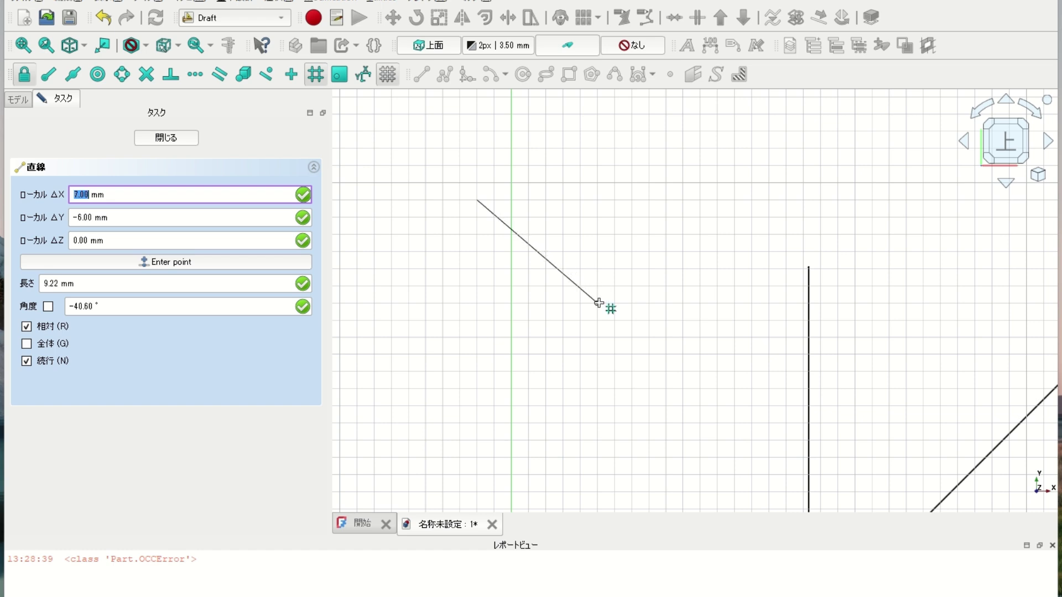
click(599, 302)
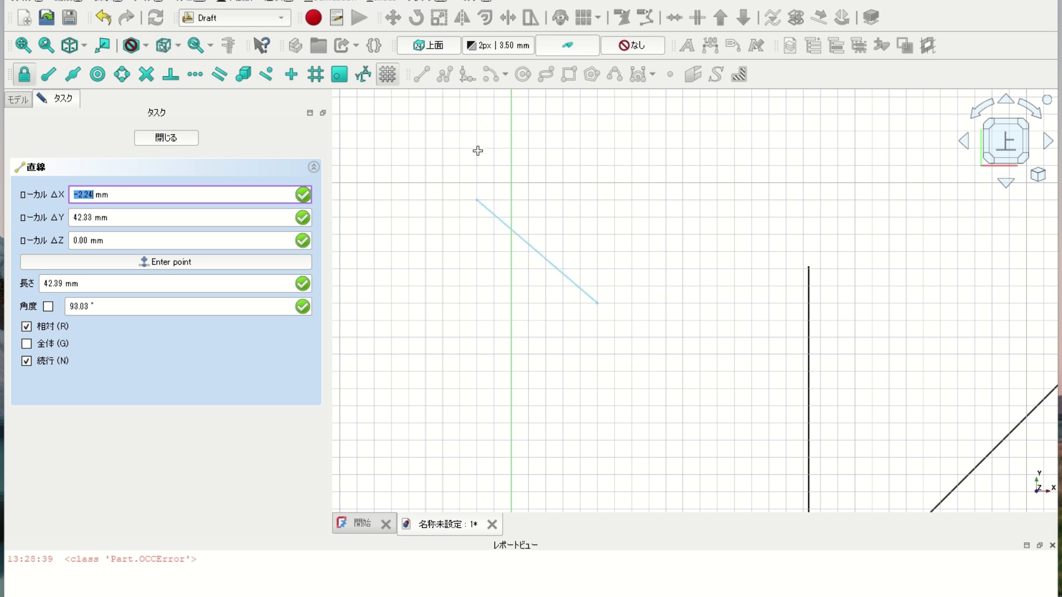
click(503, 178)
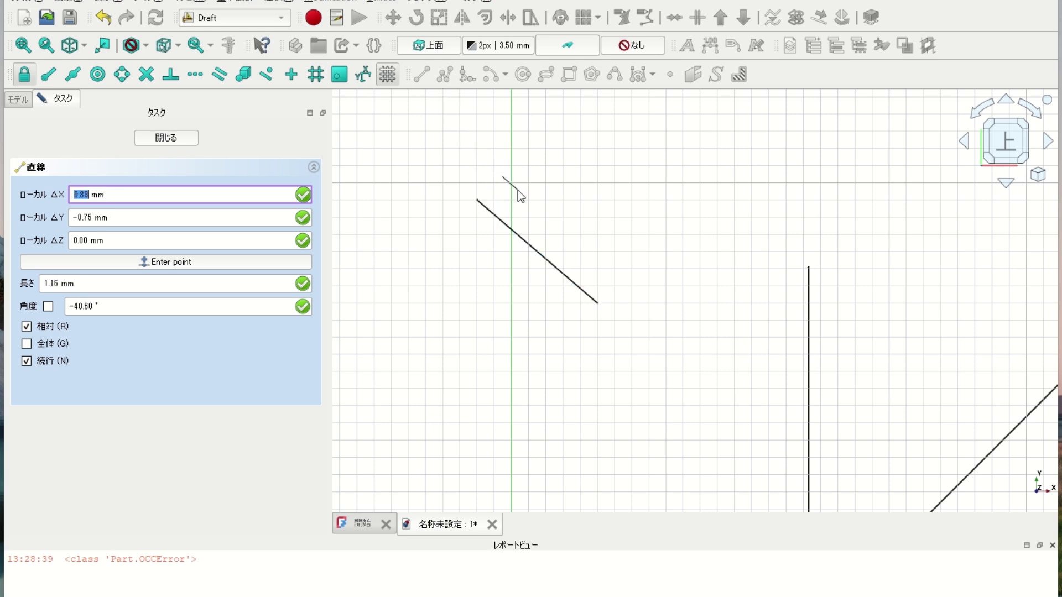
click(675, 210)
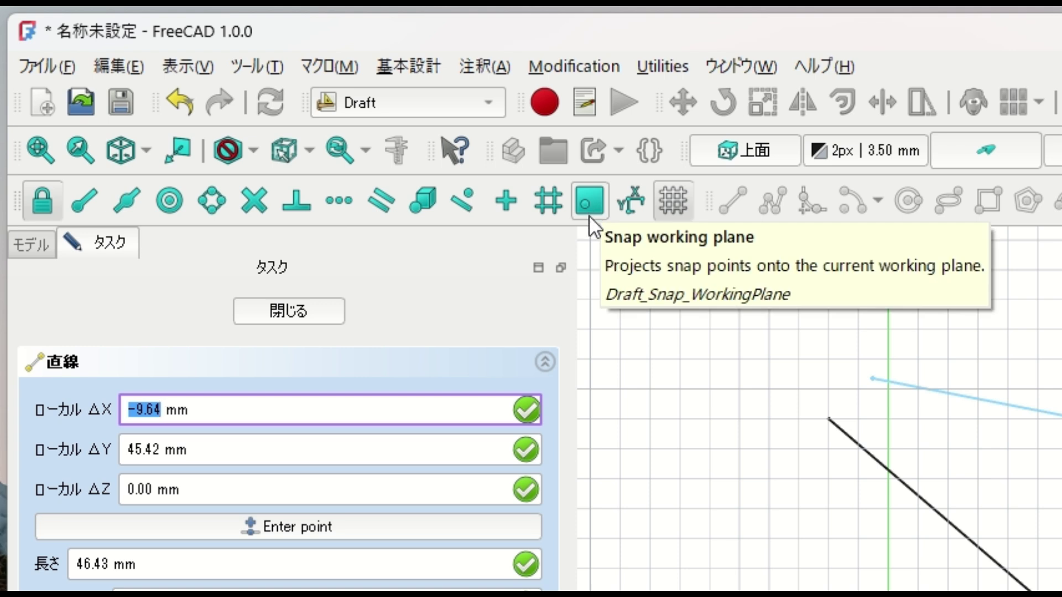
Step: Close the line task and deselect the previous line
click(329, 318)
click(358, 340)
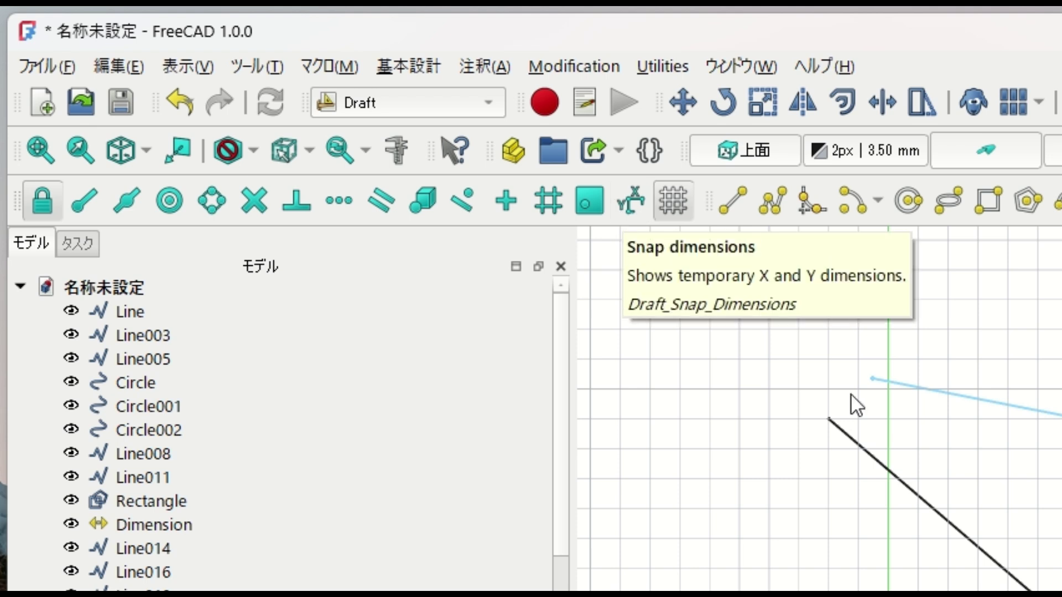
scroll(819, 409, down, 5)
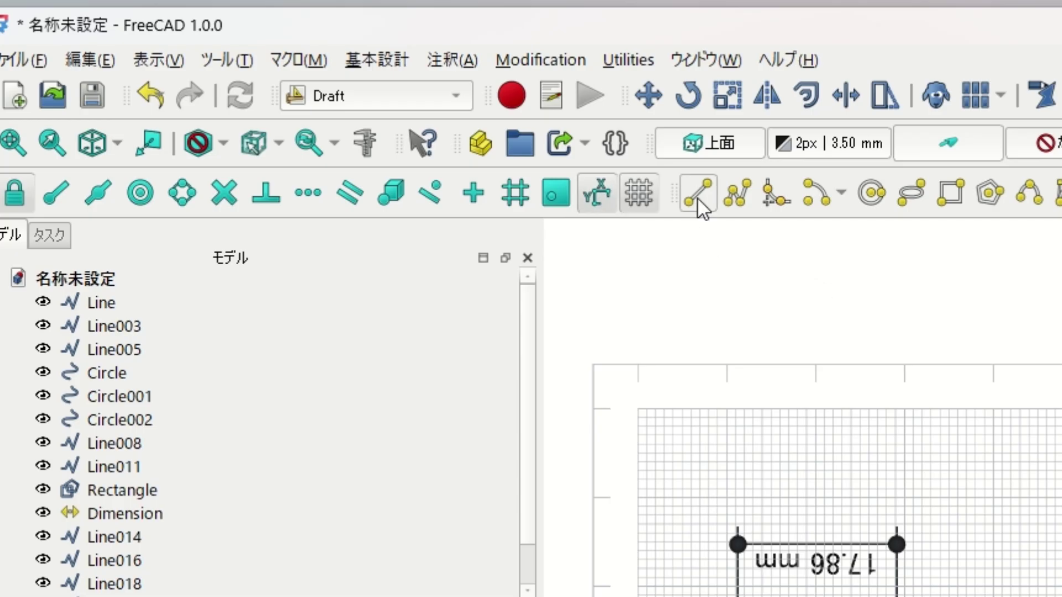
Step: Draw a line from the 17.86 mm dimension's right end, 10.55 mm across, 12.63 mm up
click(697, 197)
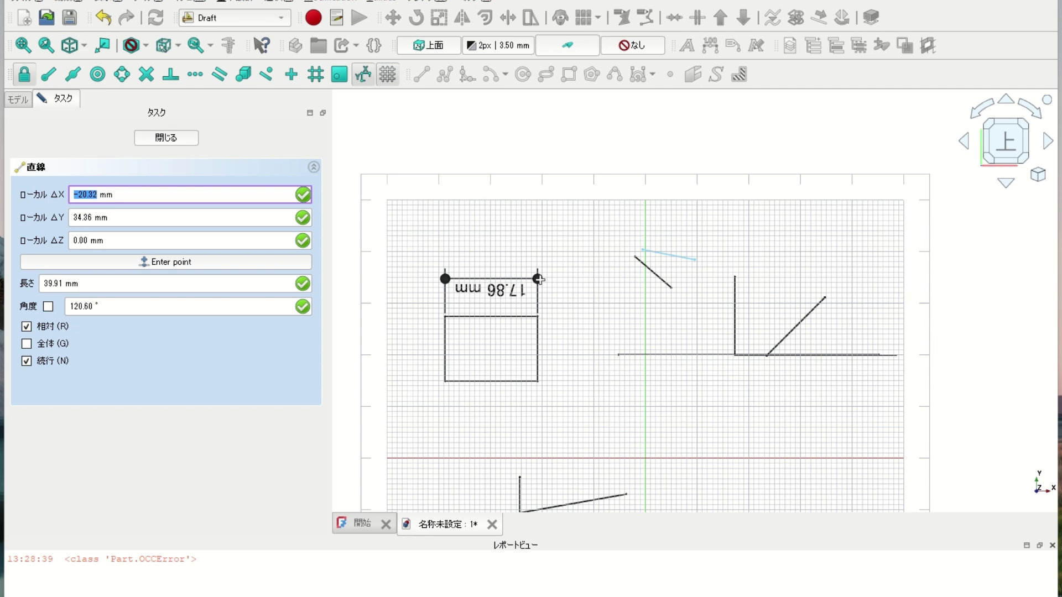
click(538, 279)
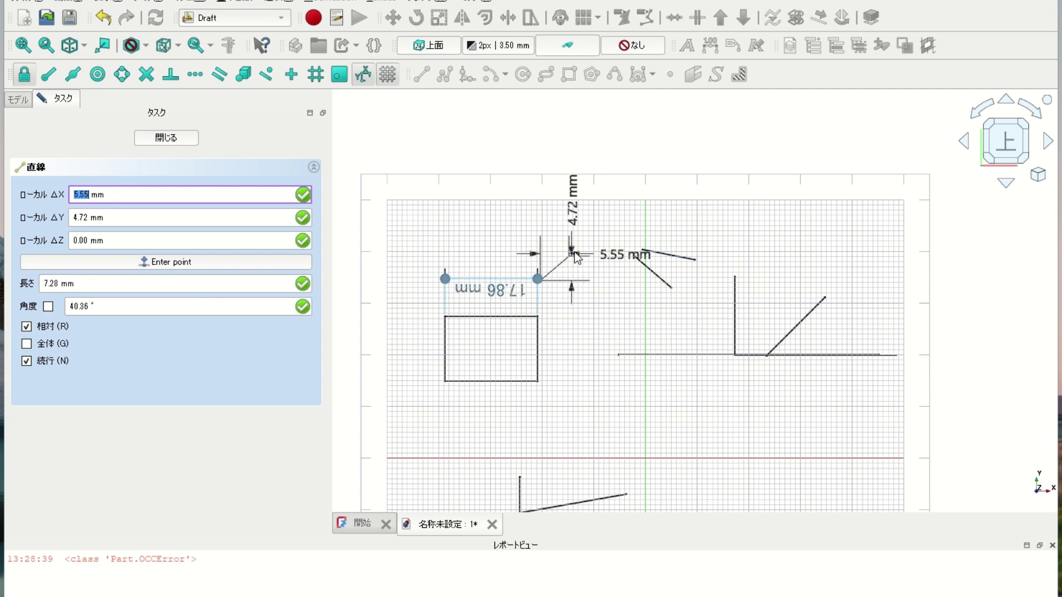
click(595, 215)
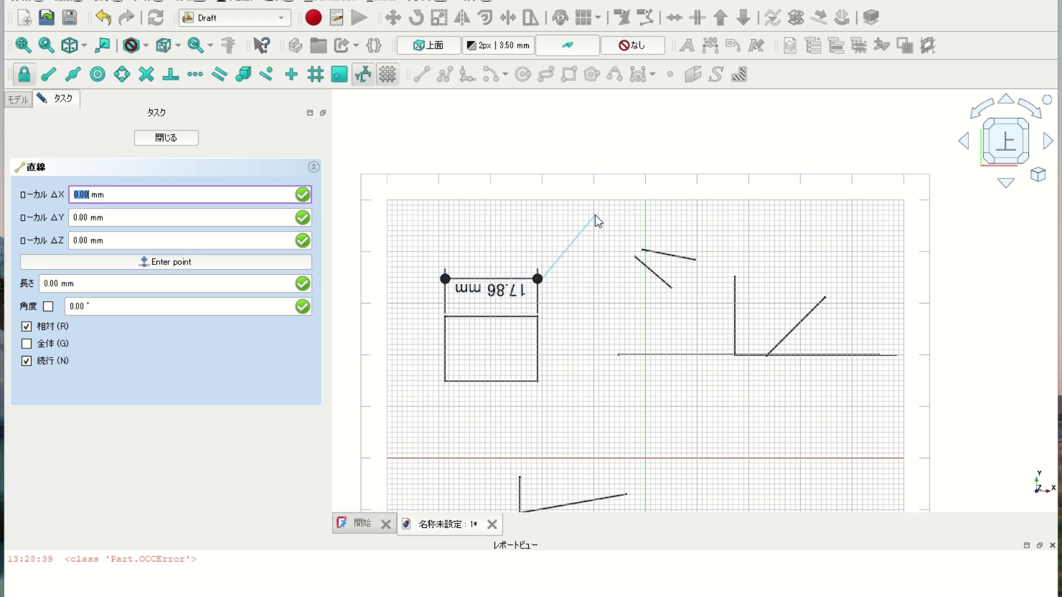